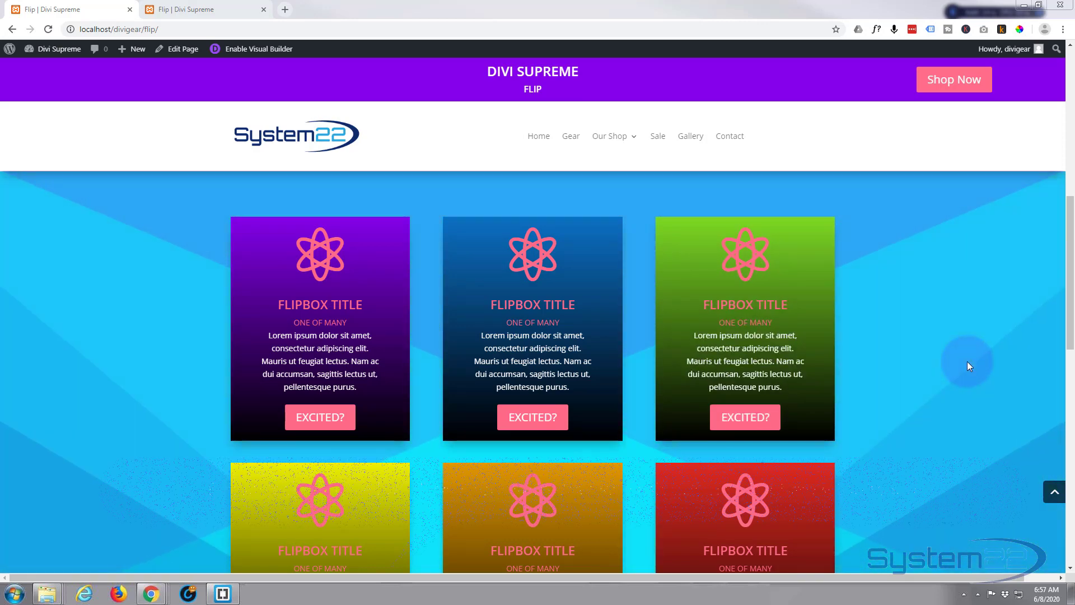
# - Switch to the other Flip page tab and enable the Visual Builder
pyautogui.click(177, 7)
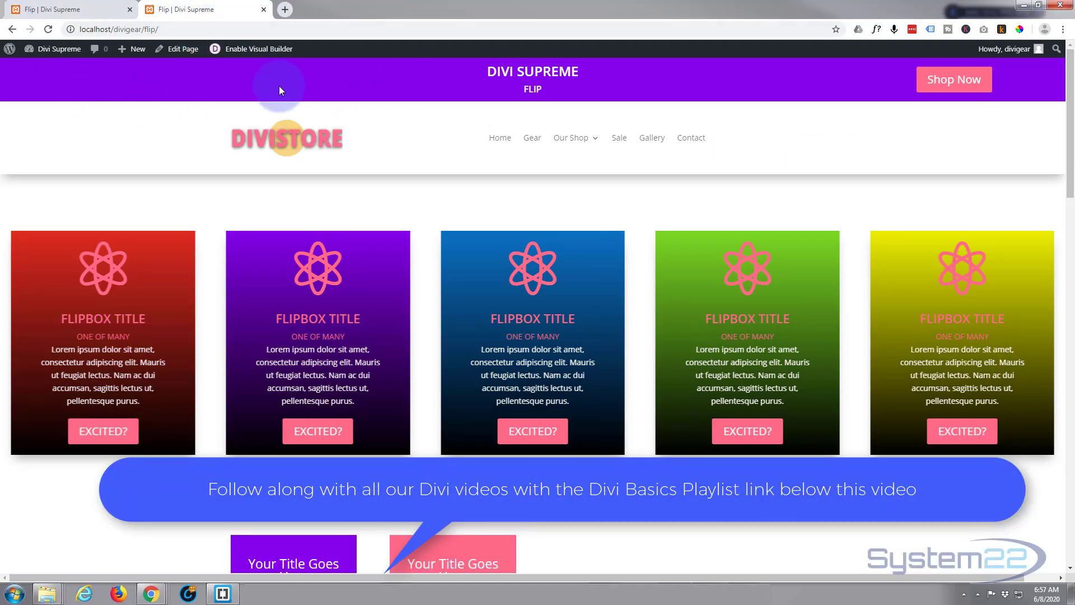
pyautogui.click(261, 49)
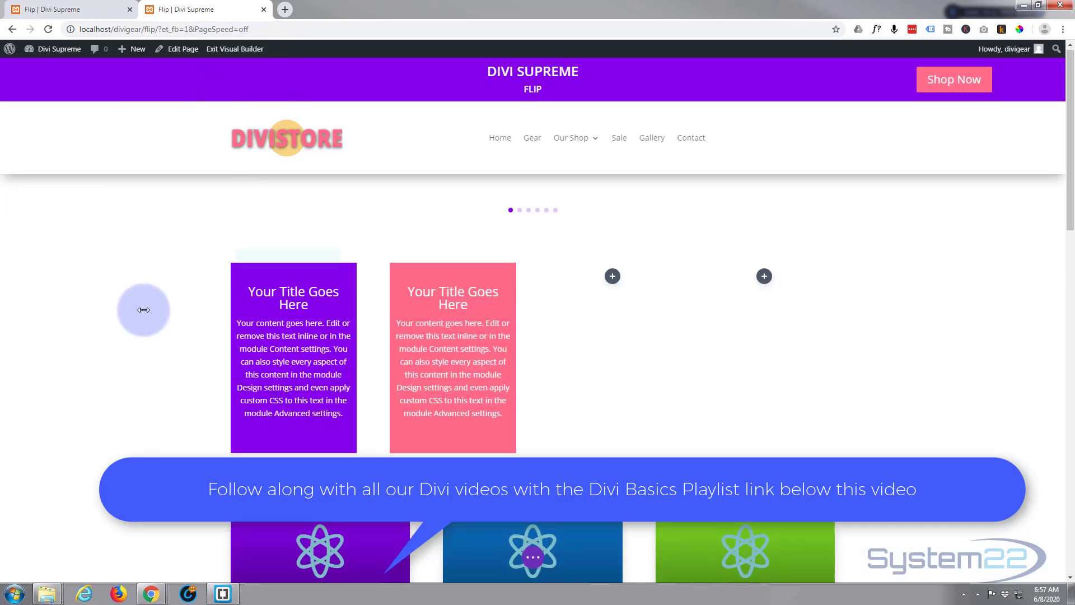
pyautogui.scroll(-8, 143, 310)
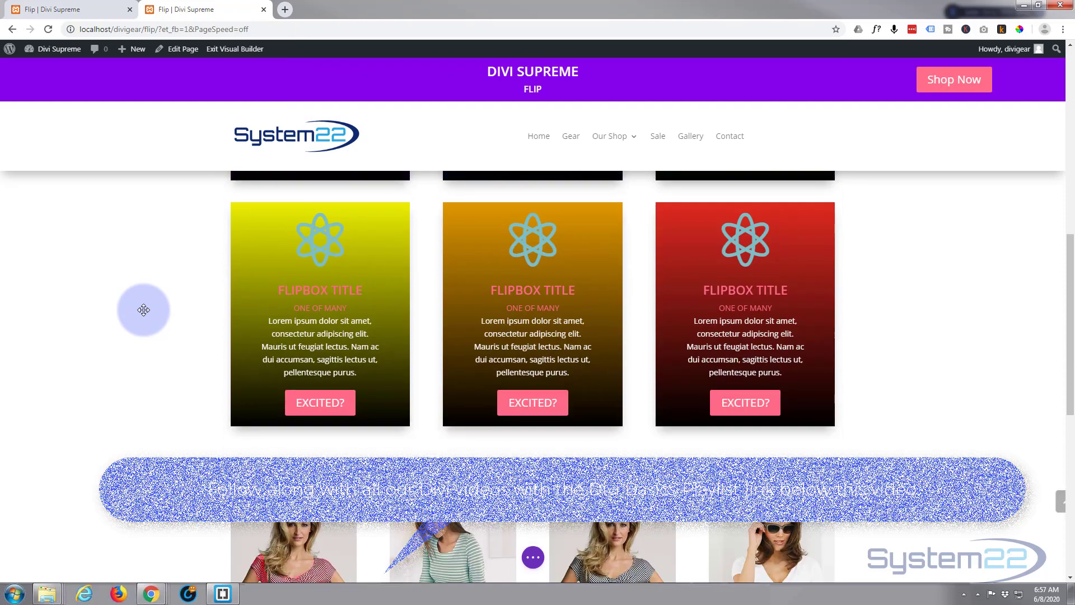
pyautogui.scroll(5, 144, 309)
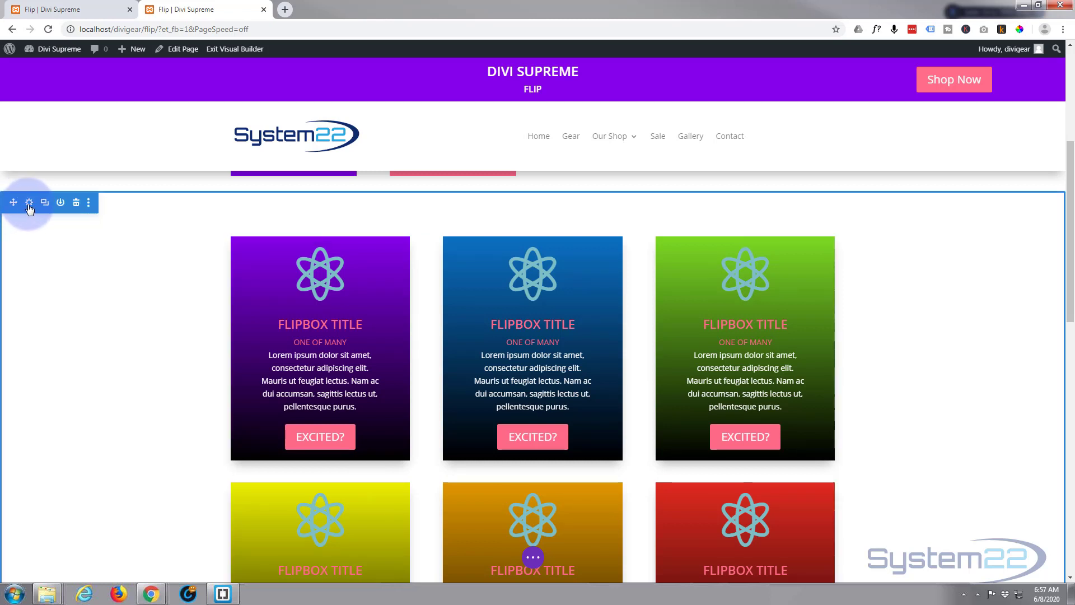
# - Open the flipbox section's settings and set its background colour to green #7cda24
pyautogui.click(29, 205)
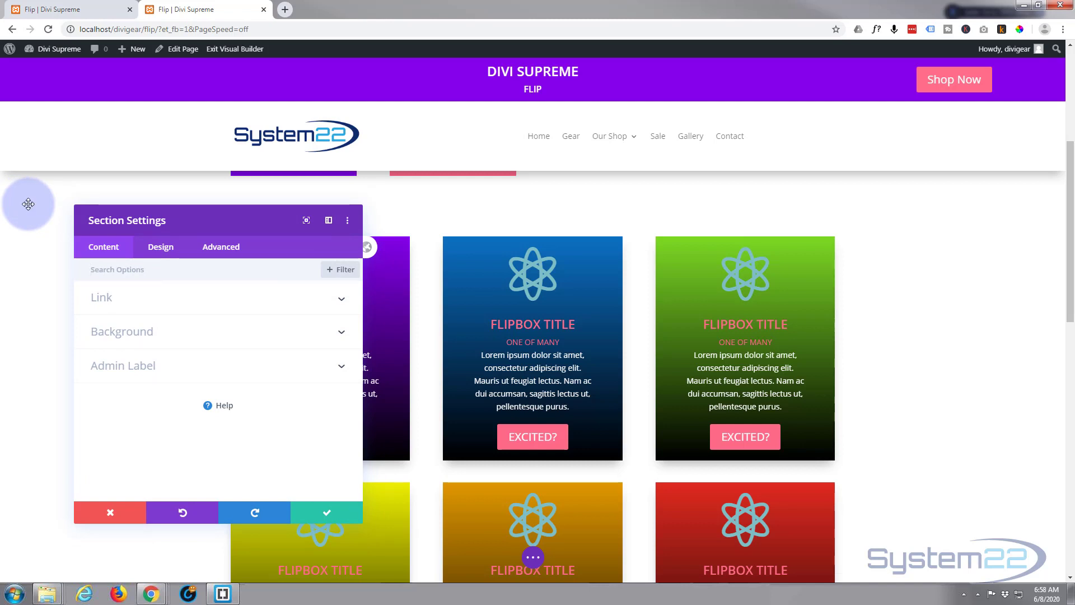
pyautogui.click(222, 342)
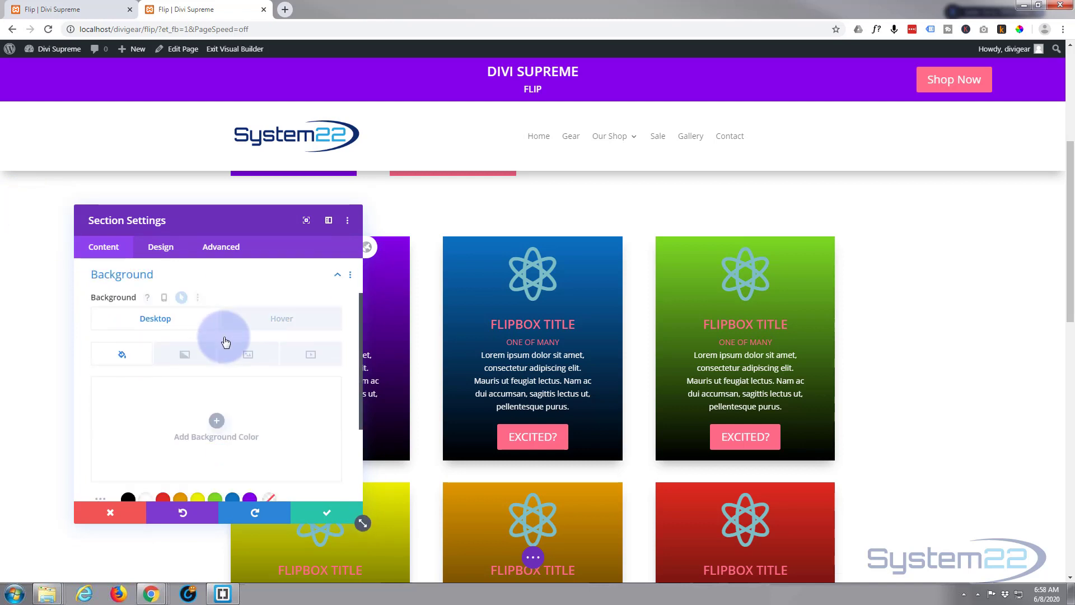
pyautogui.scroll(-1, 171, 355)
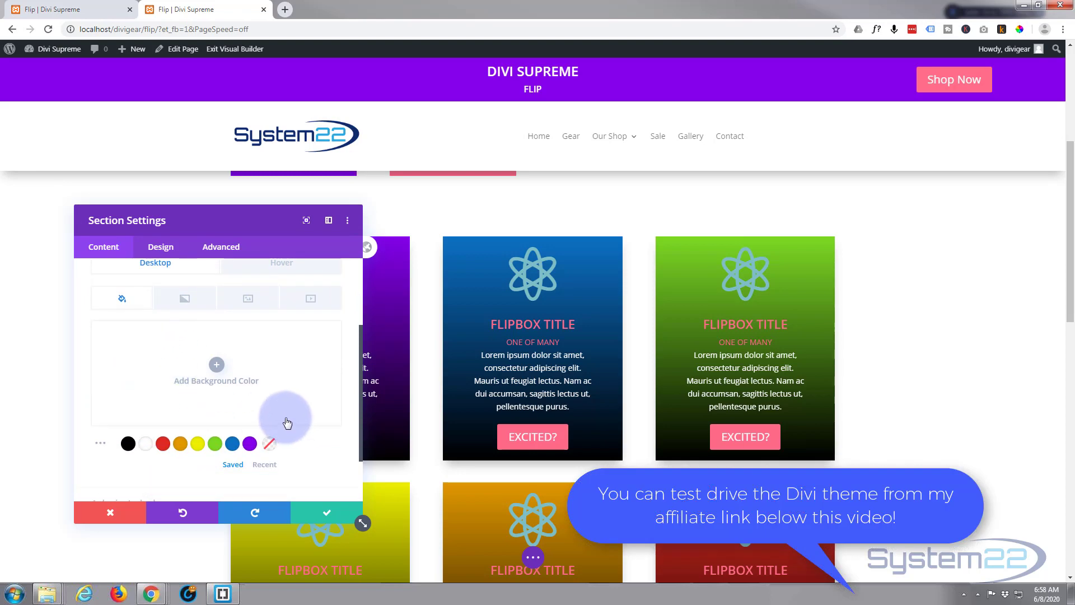
pyautogui.click(215, 444)
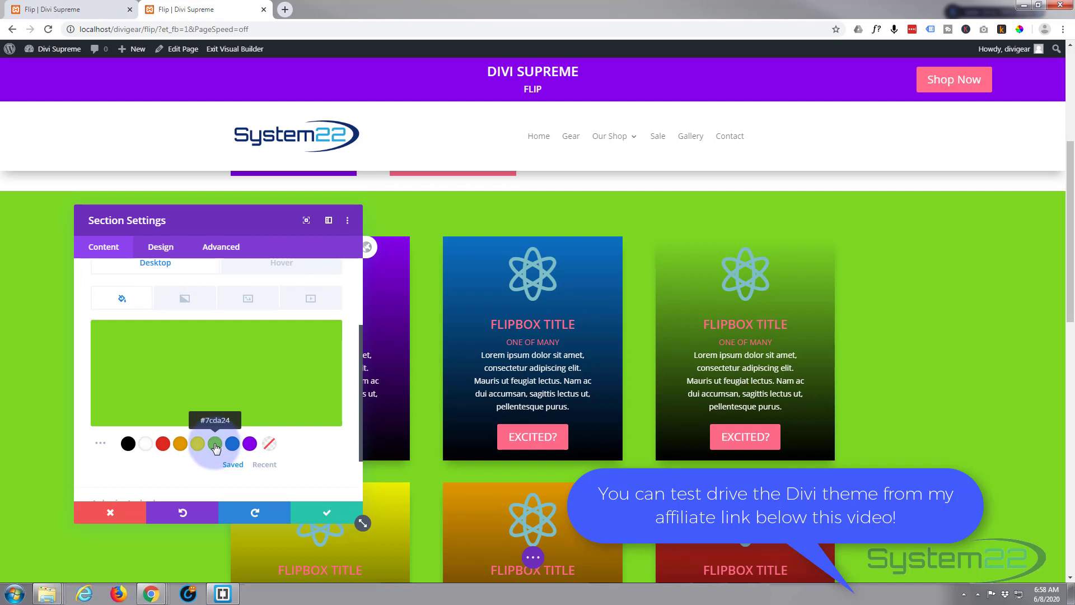
pyautogui.moveTo(223, 376)
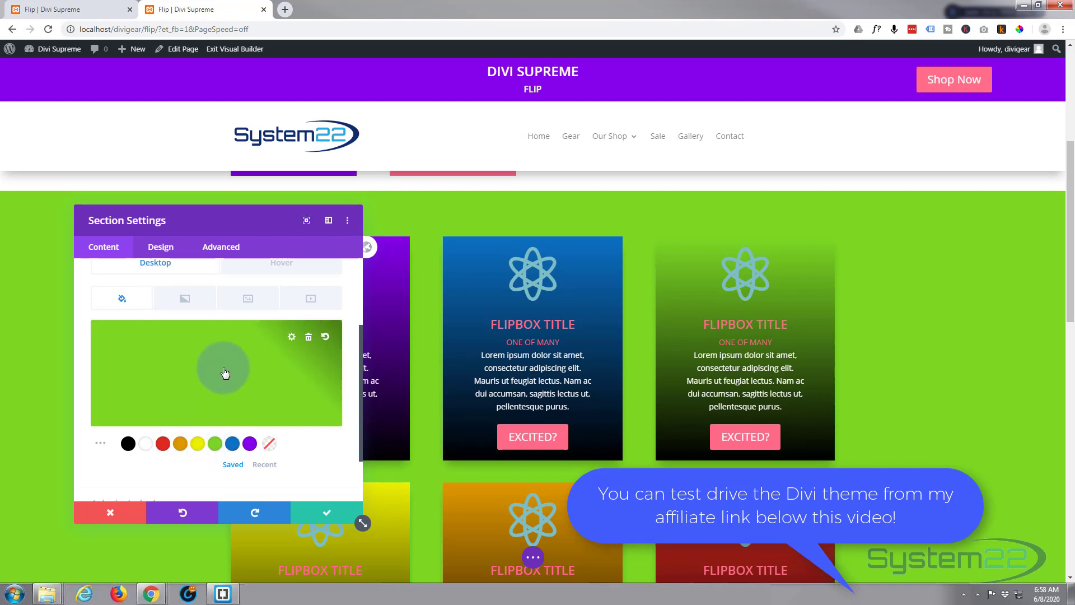
# - Enable hover options for the section's Background setting
pyautogui.scroll(2, 207, 381)
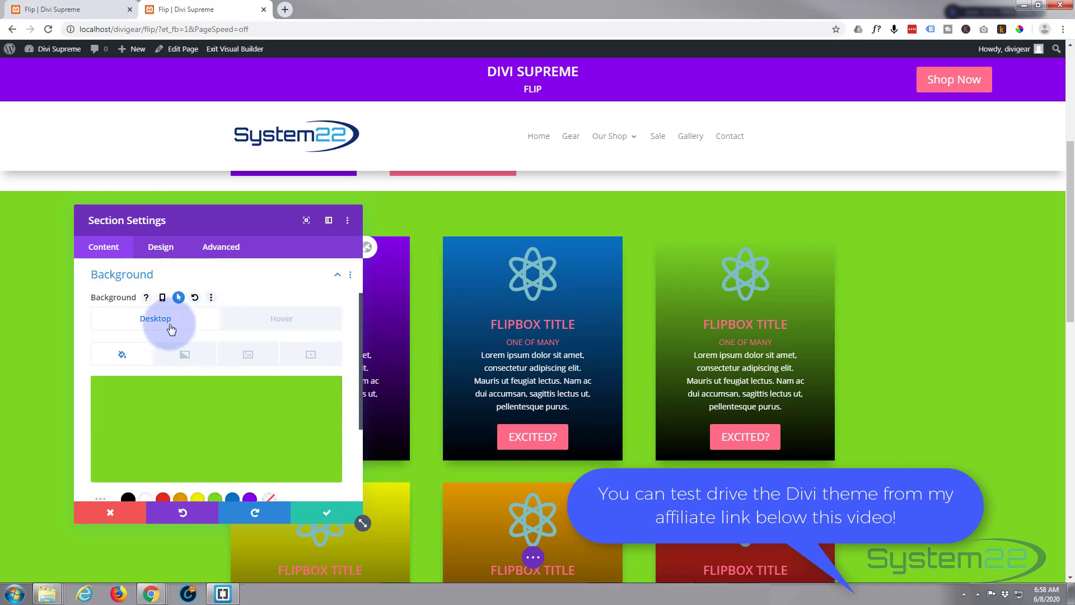
pyautogui.click(291, 325)
pyautogui.click(143, 319)
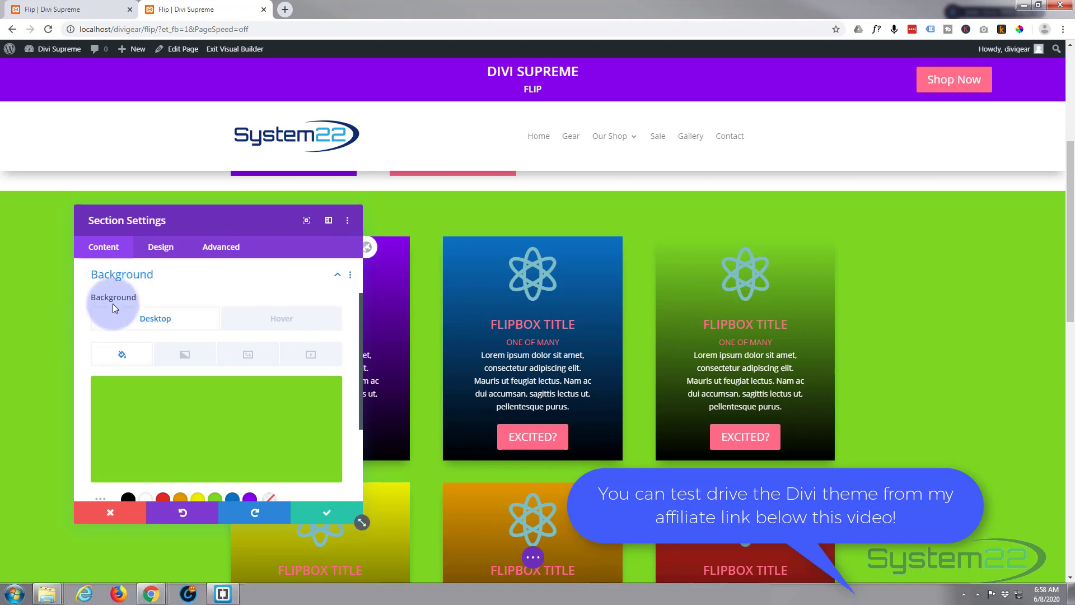
pyautogui.moveTo(124, 296)
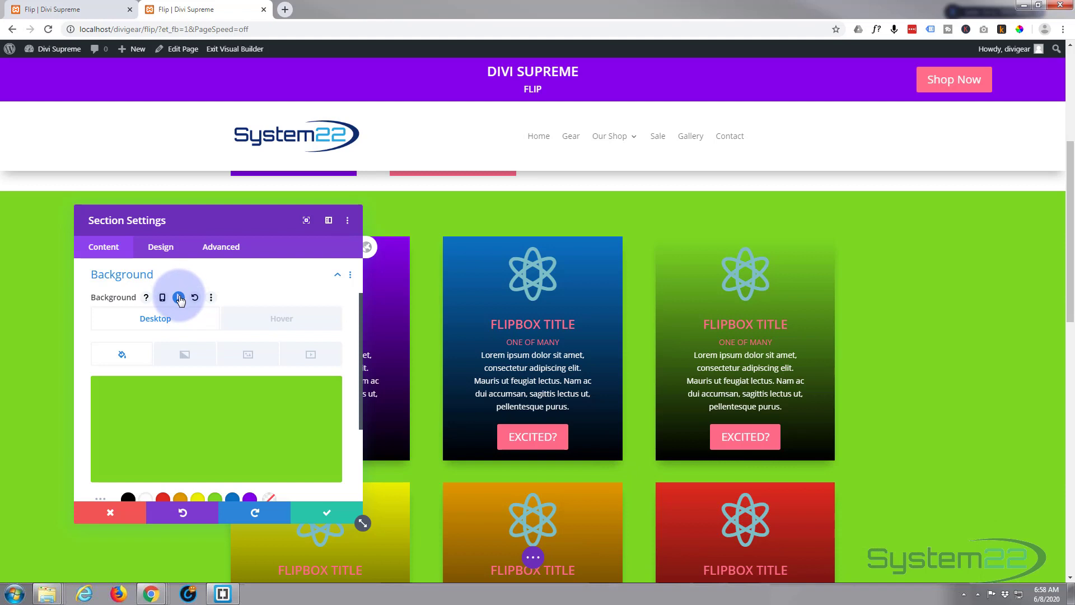
pyautogui.click(179, 298)
pyautogui.click(179, 298)
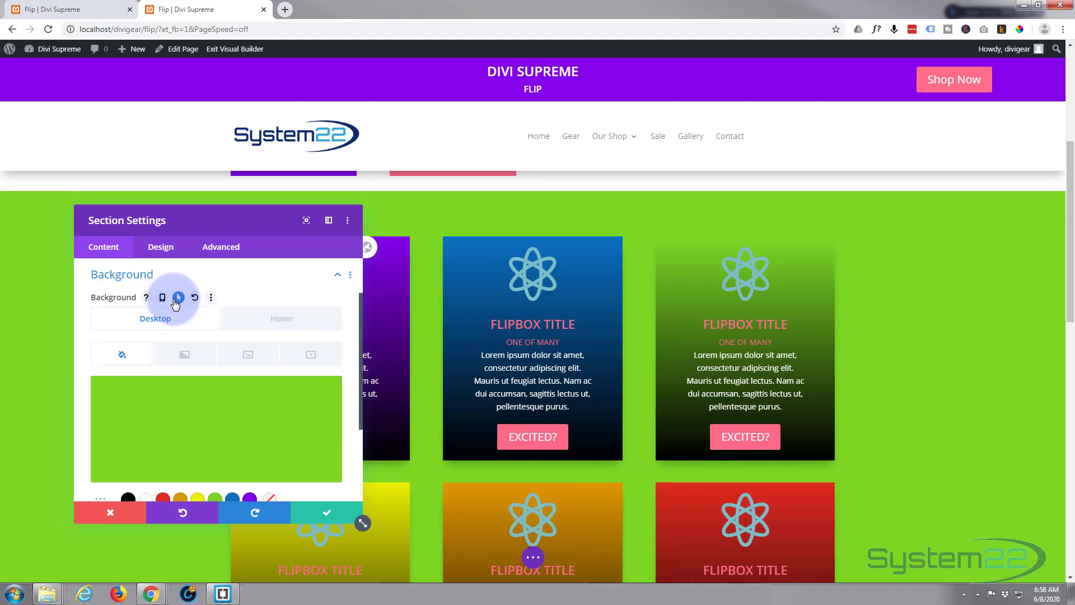
# - Set the section's hover background colour to cyan #0ee9ed
pyautogui.click(284, 319)
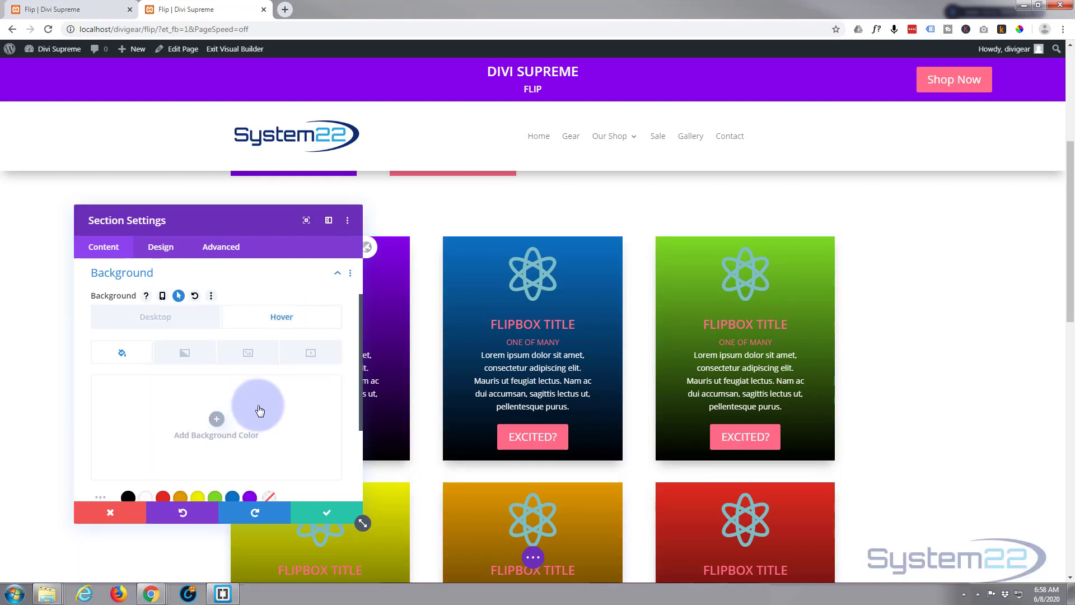
pyautogui.scroll(-2, 260, 411)
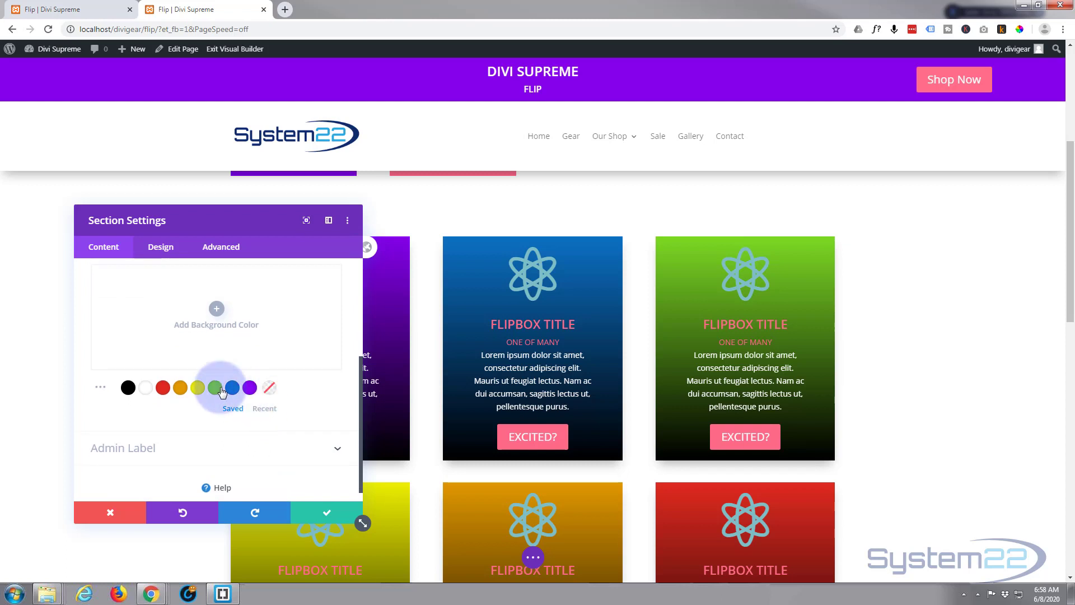
pyautogui.click(232, 388)
pyautogui.click(236, 363)
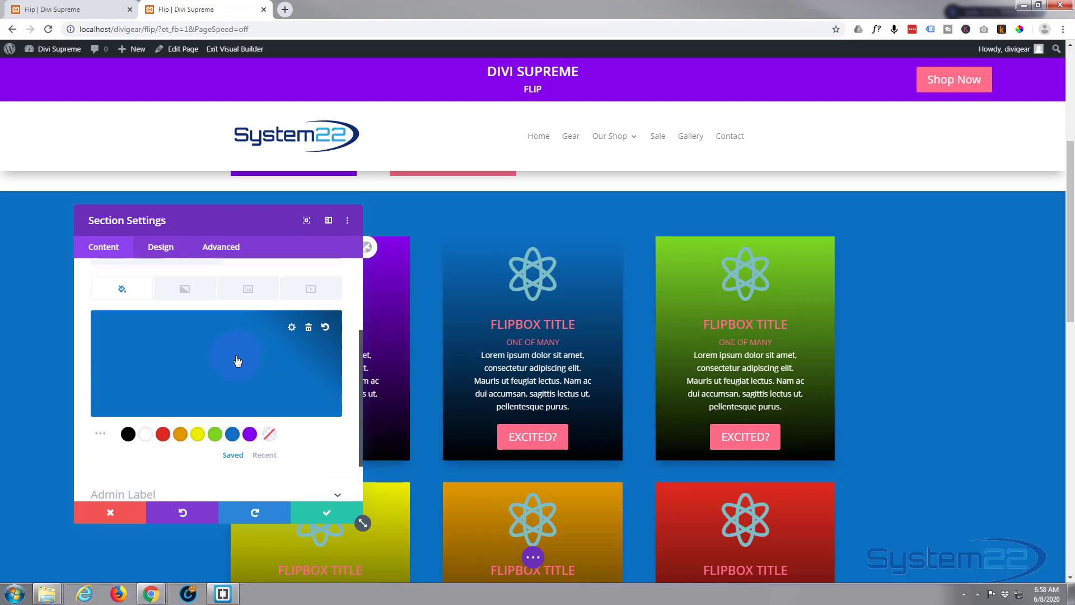
pyautogui.moveTo(237, 347); pyautogui.dragTo(219, 330)
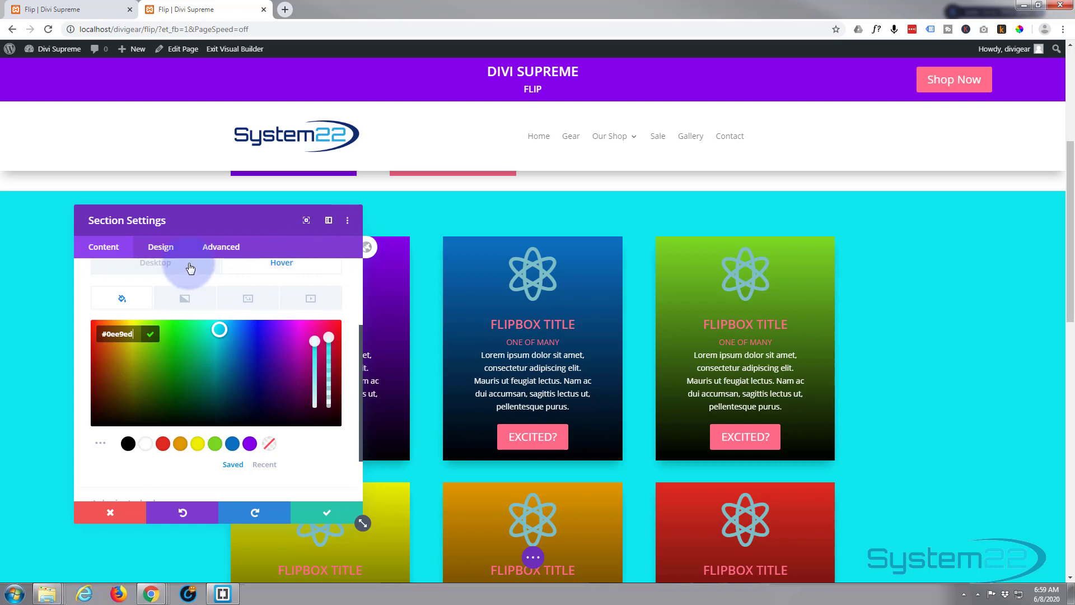
# - Apply a pointed top divider style to the section in the Design dividers settings
pyautogui.click(160, 249)
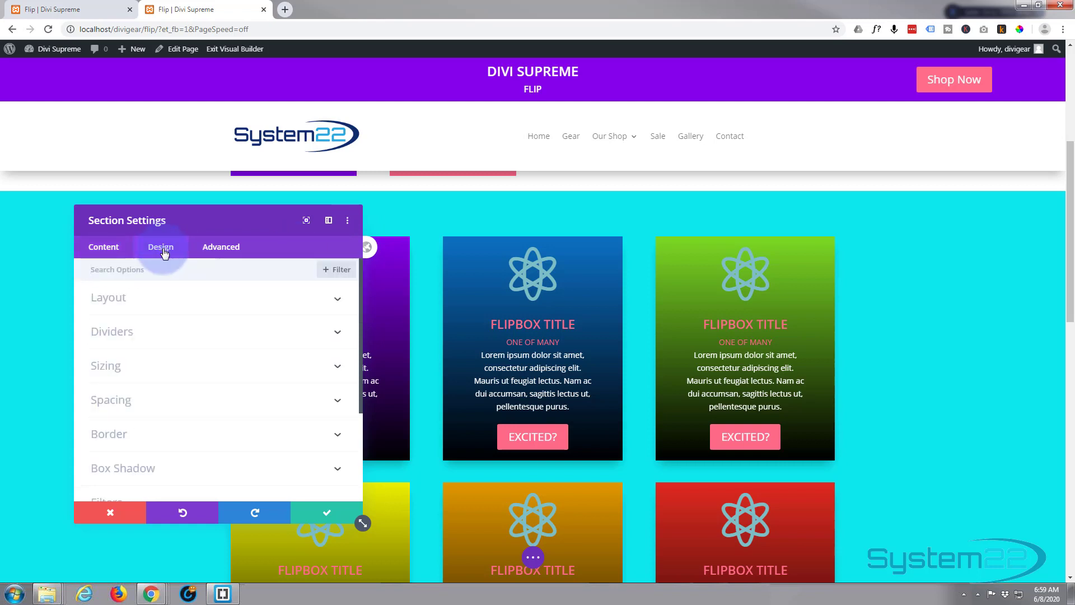
pyautogui.click(210, 335)
pyautogui.moveTo(220, 349)
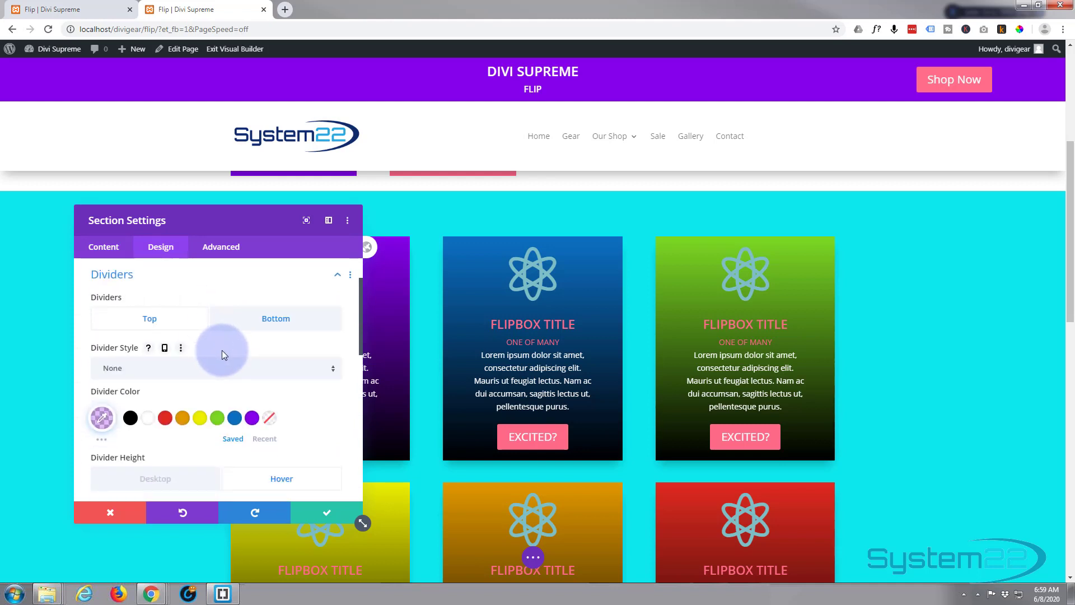
pyautogui.click(211, 374)
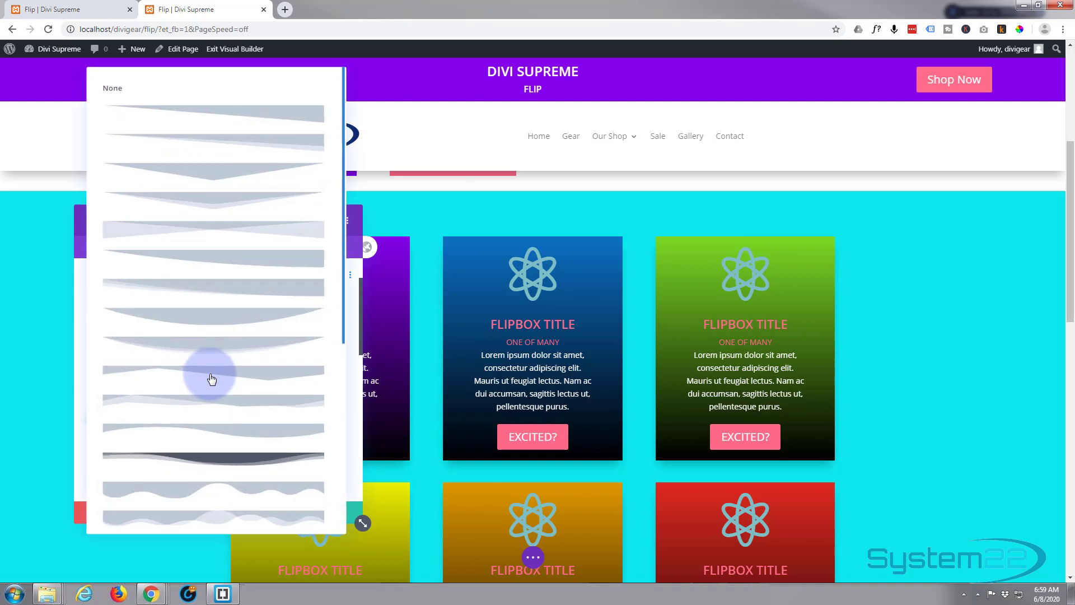
pyautogui.click(130, 233)
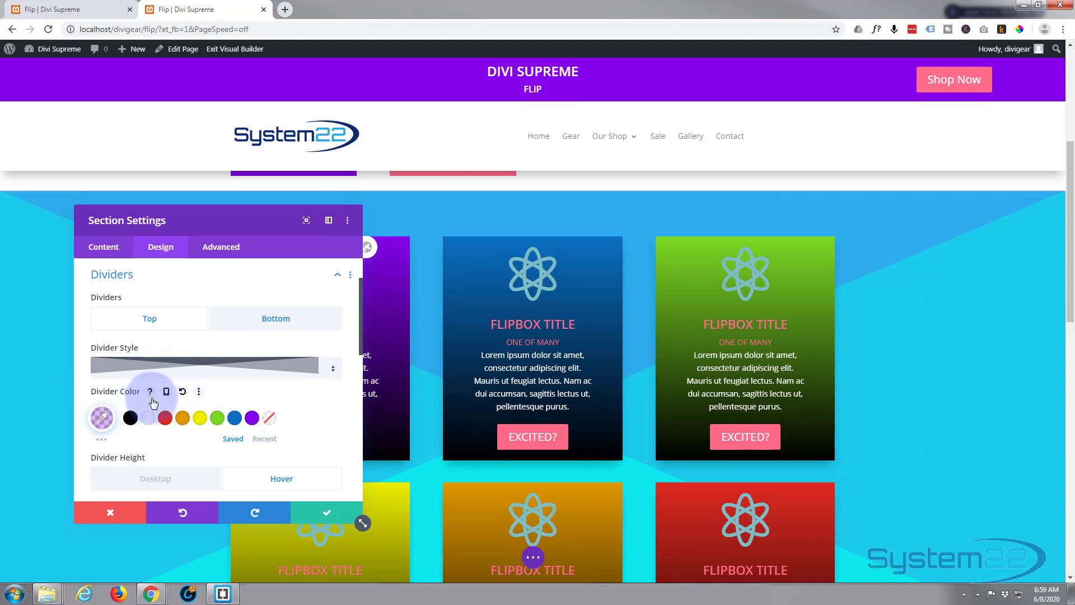
# - Set the divider colour to purple #8300e9 and lower its opacity to rgba(131,0,233,0.24)
pyautogui.click(253, 418)
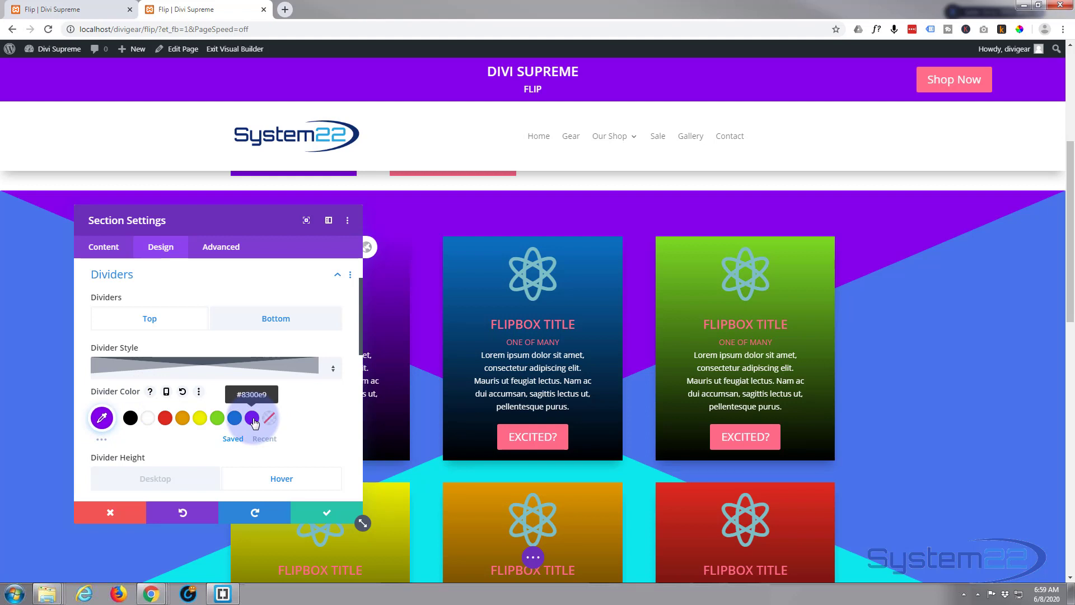
pyautogui.click(102, 417)
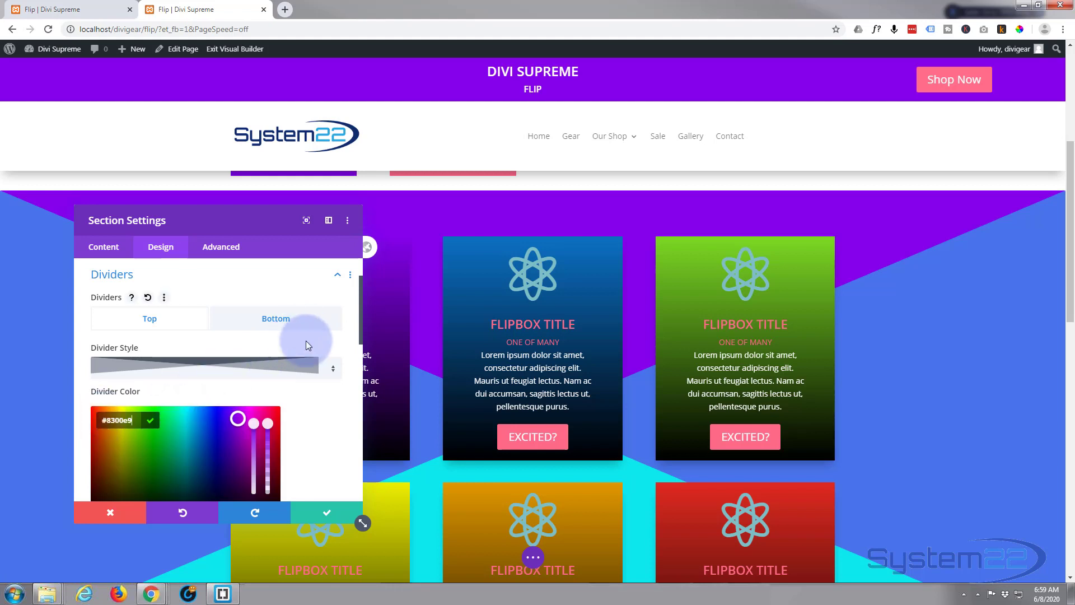
pyautogui.scroll(-3, 325, 421)
pyautogui.scroll(1, 308, 389)
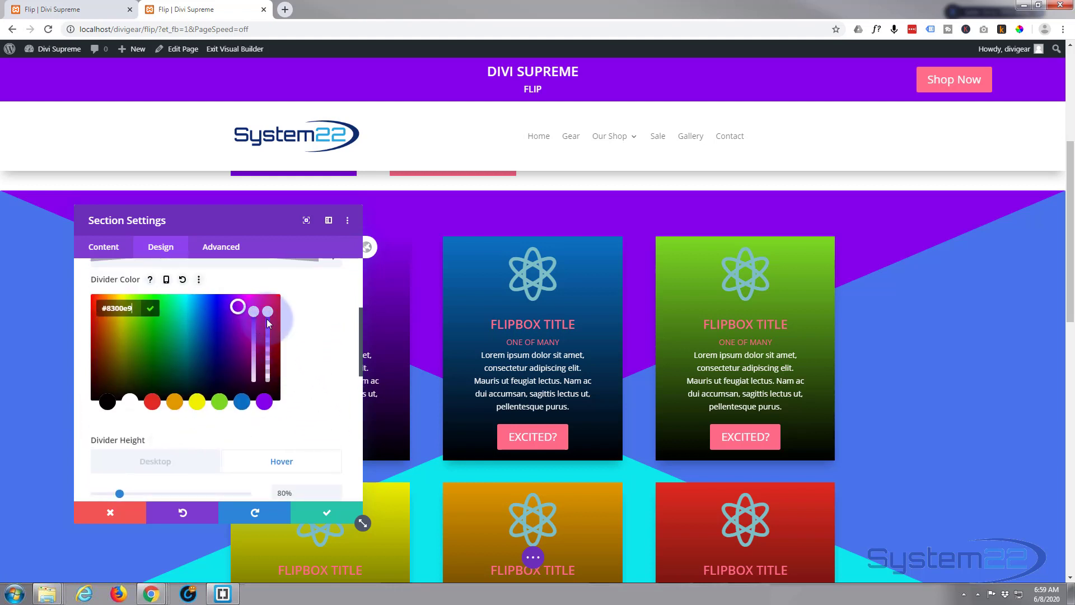
pyautogui.moveTo(268, 331); pyautogui.dragTo(268, 374)
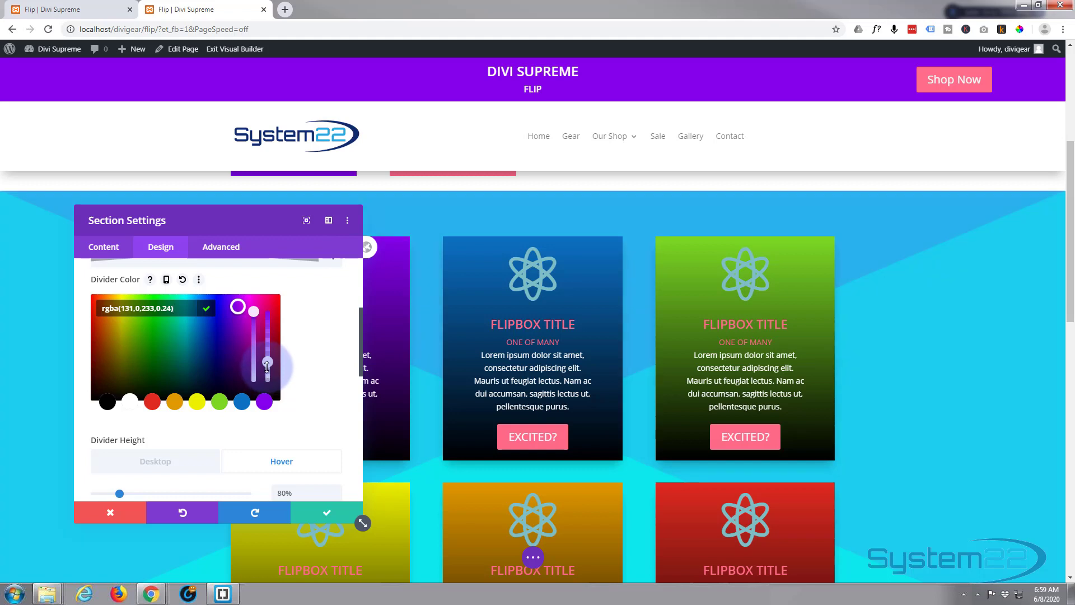
# - Set the divider height to 20%
pyautogui.scroll(1, 322, 372)
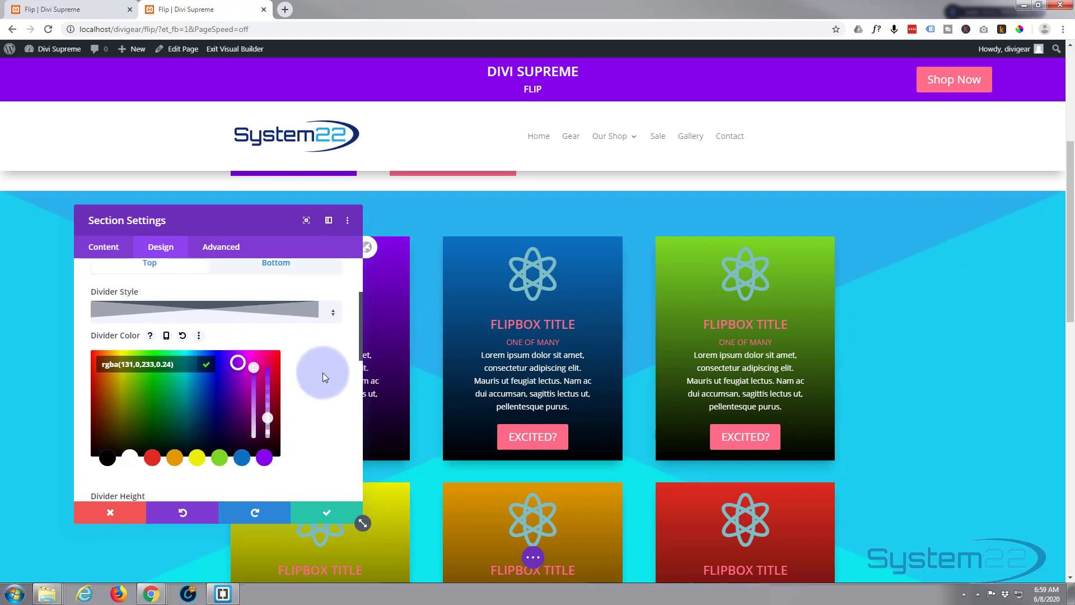
pyautogui.scroll(-1, 323, 372)
pyautogui.scroll(-1, 323, 372)
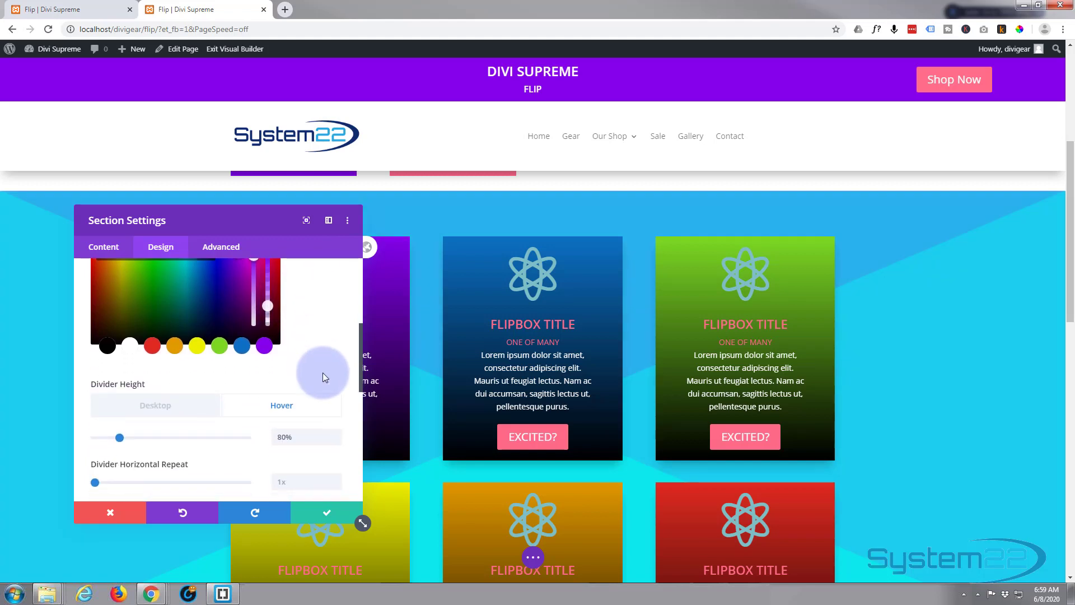
pyautogui.scroll(-1, 322, 371)
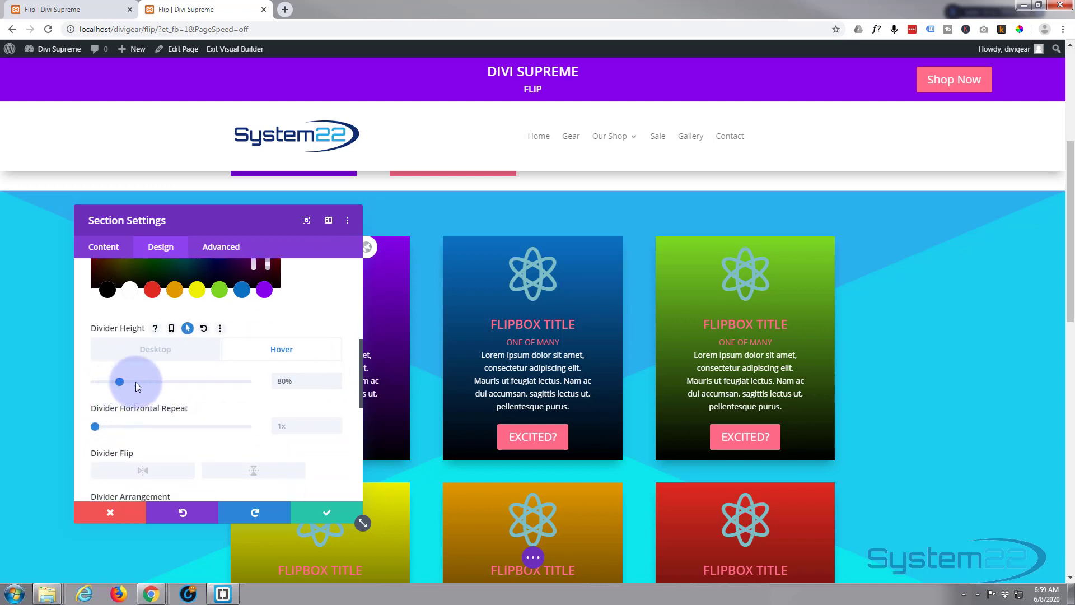
pyautogui.moveTo(301, 383); pyautogui.dragTo(270, 381)
pyautogui.write('20')
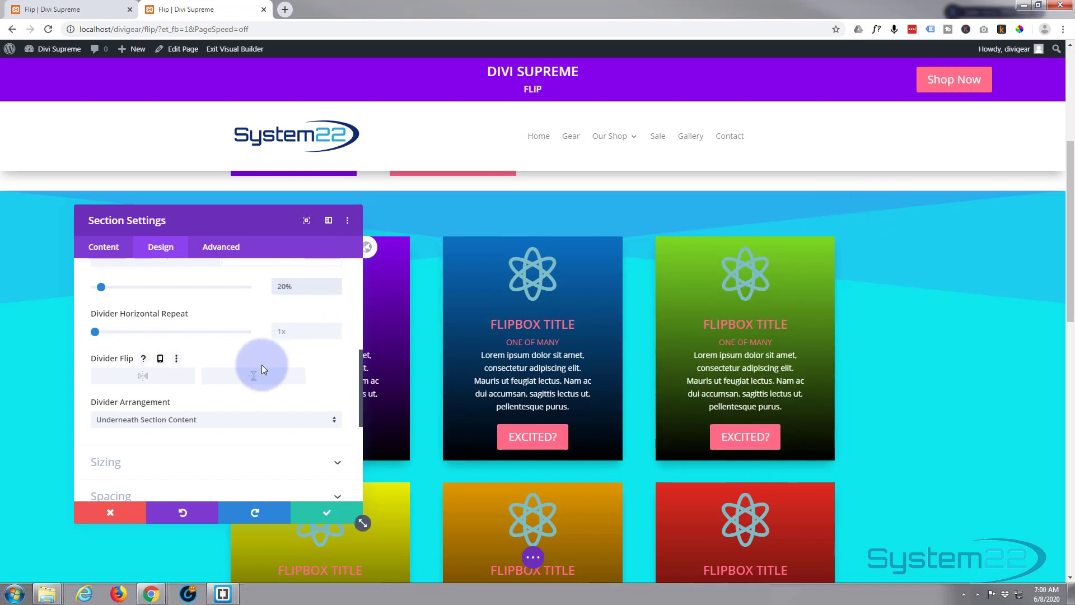
# - Set the hover divider height to 80%
pyautogui.scroll(1, 261, 365)
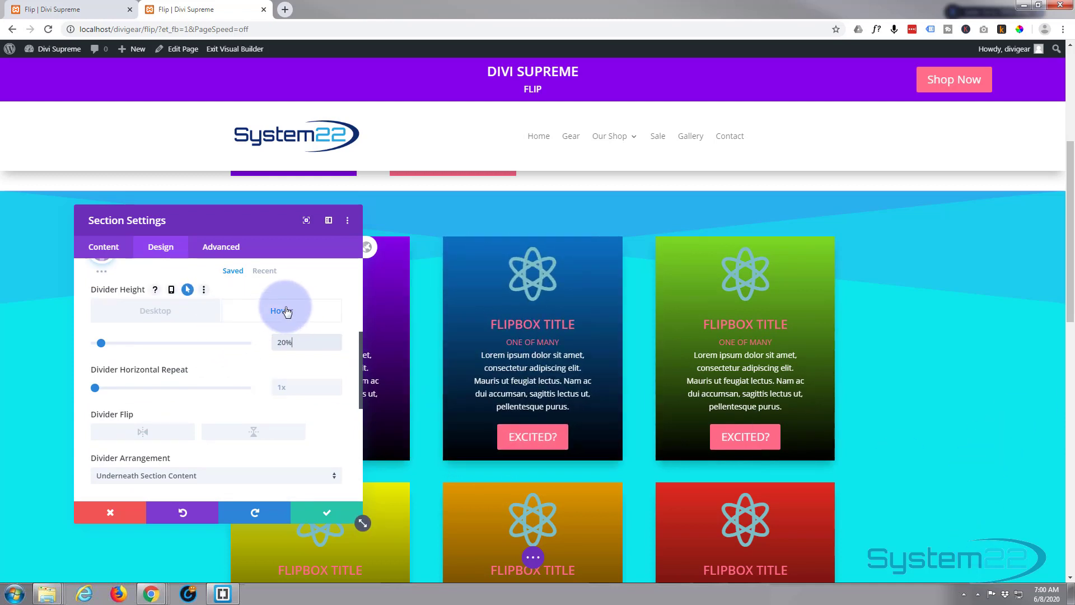
pyautogui.click(283, 309)
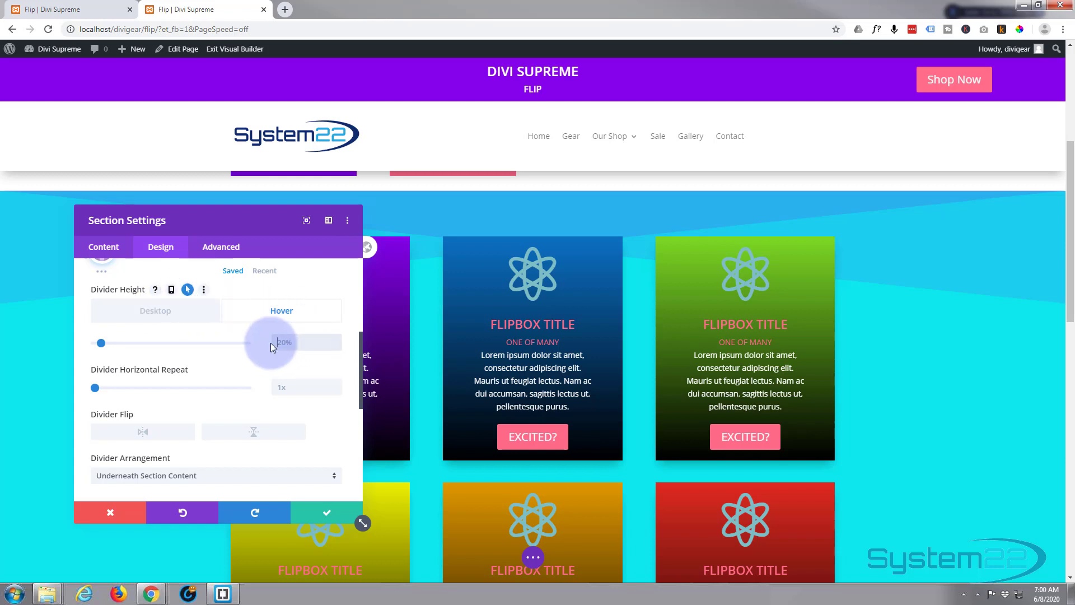
pyautogui.write('80%')
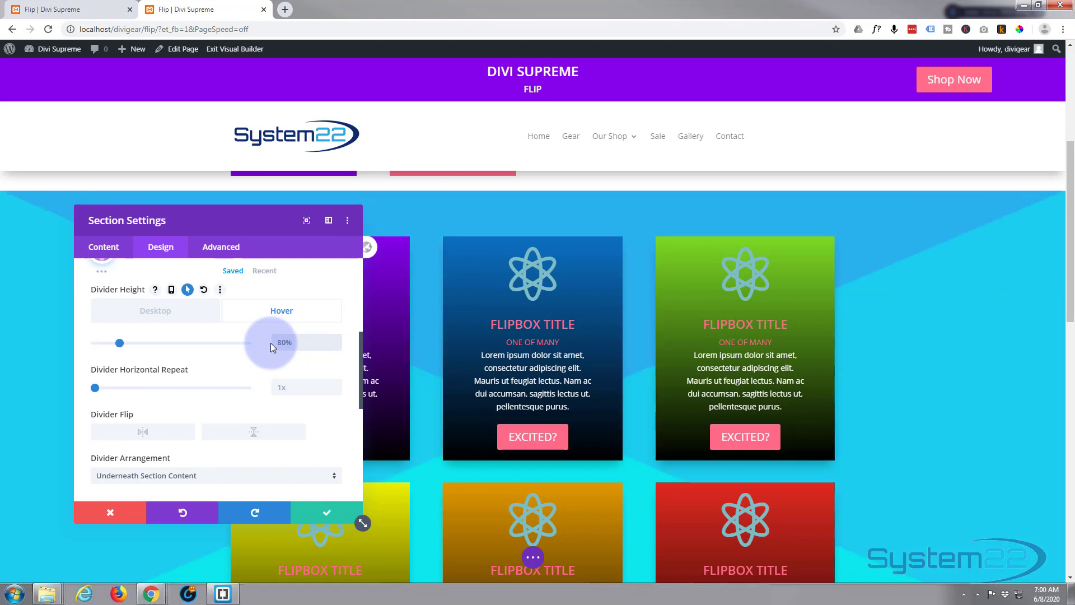
pyautogui.scroll(-5, 885, 377)
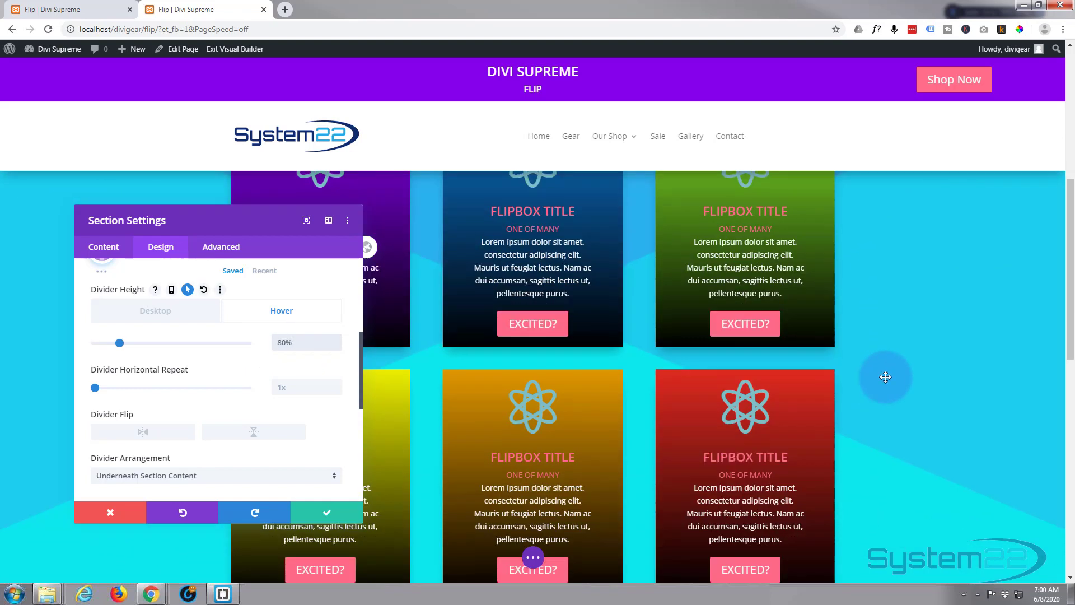
pyautogui.scroll(4, 885, 376)
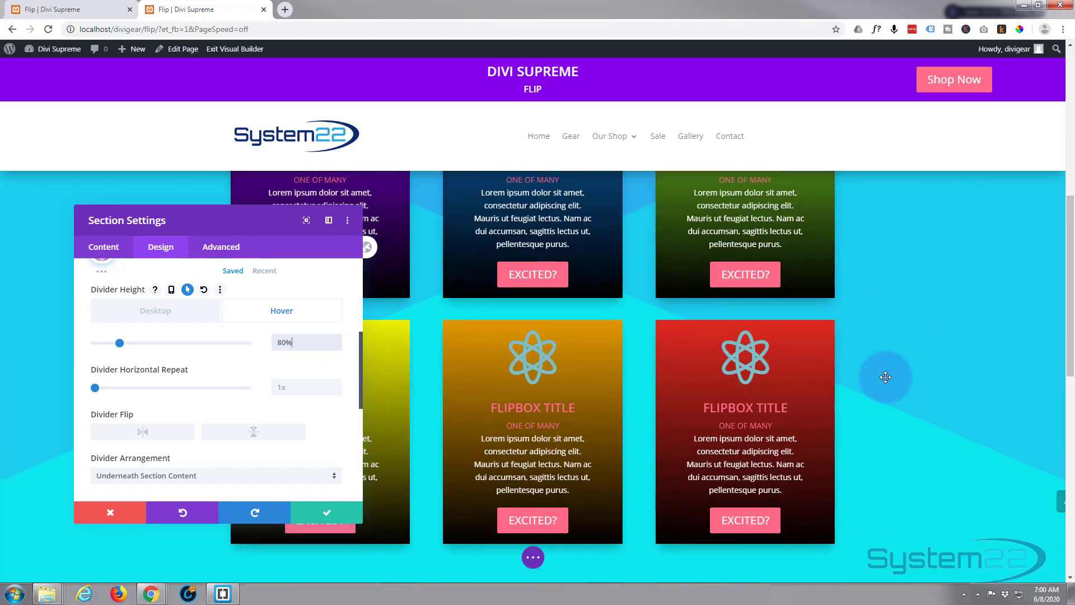
pyautogui.scroll(2, 885, 376)
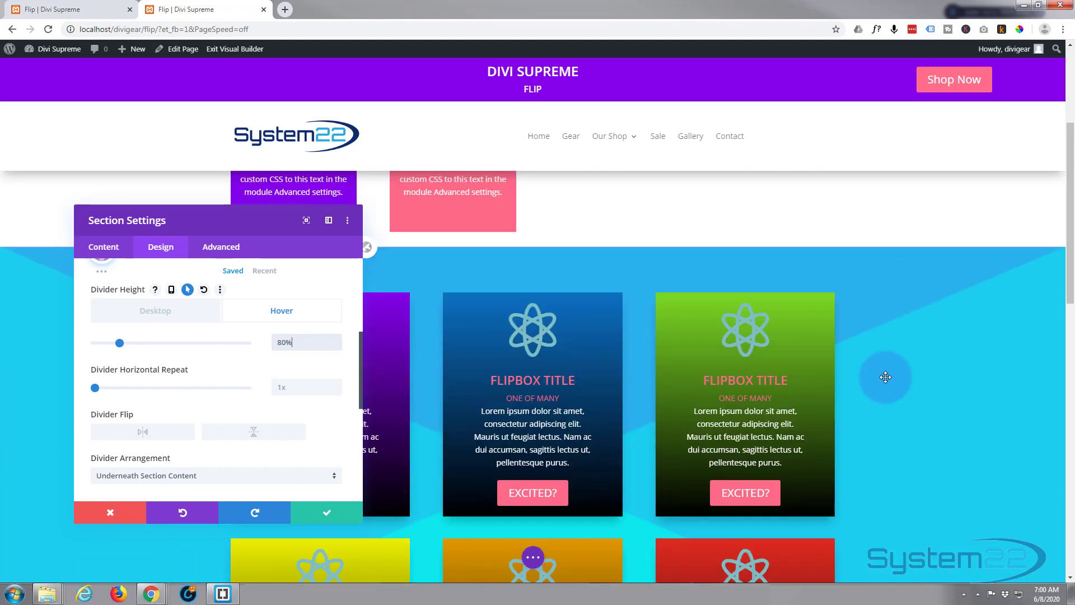
# - Apply the same pointed divider style to the section's bottom divider
pyautogui.scroll(-2, 885, 377)
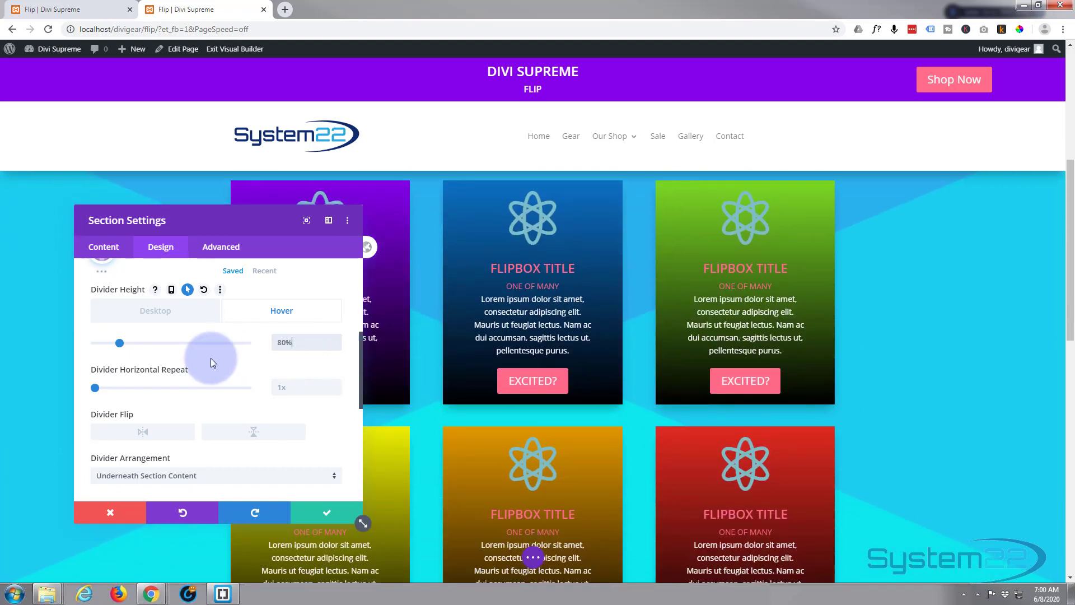
pyautogui.scroll(3, 173, 348)
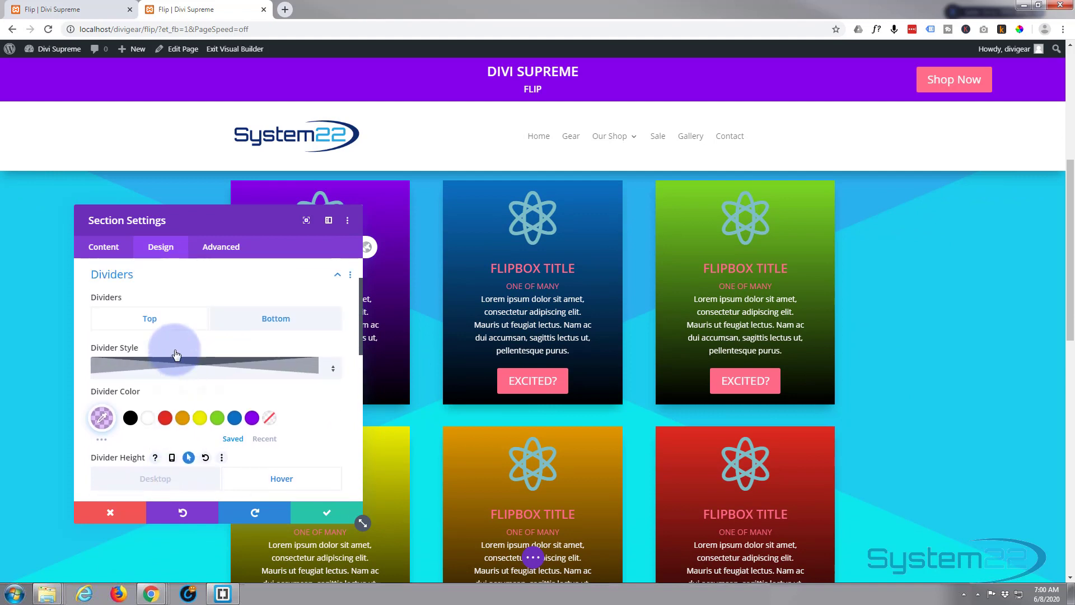
pyautogui.click(287, 318)
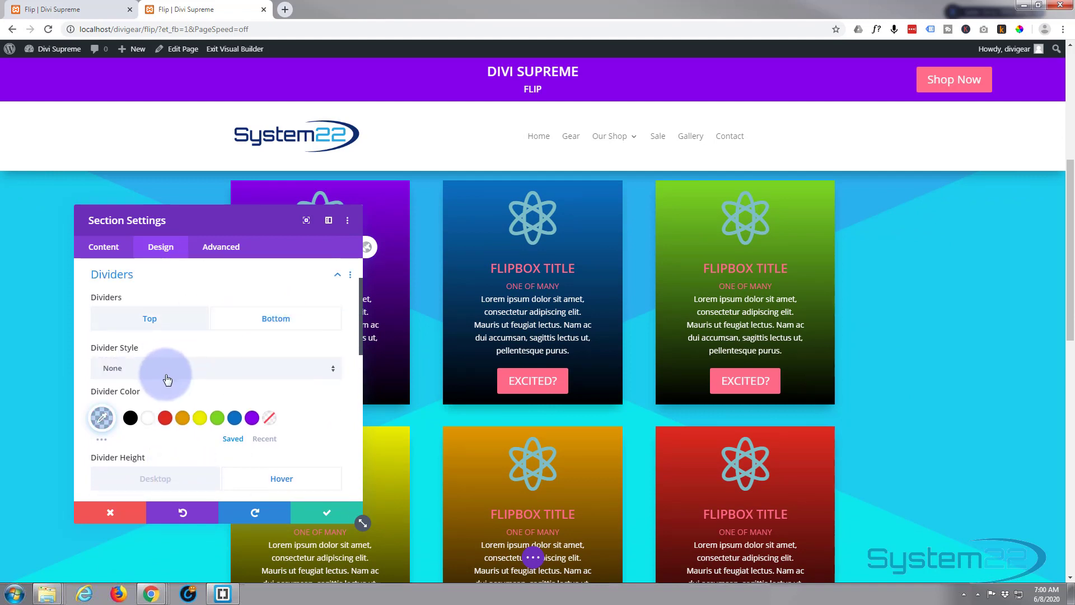
pyautogui.click(177, 367)
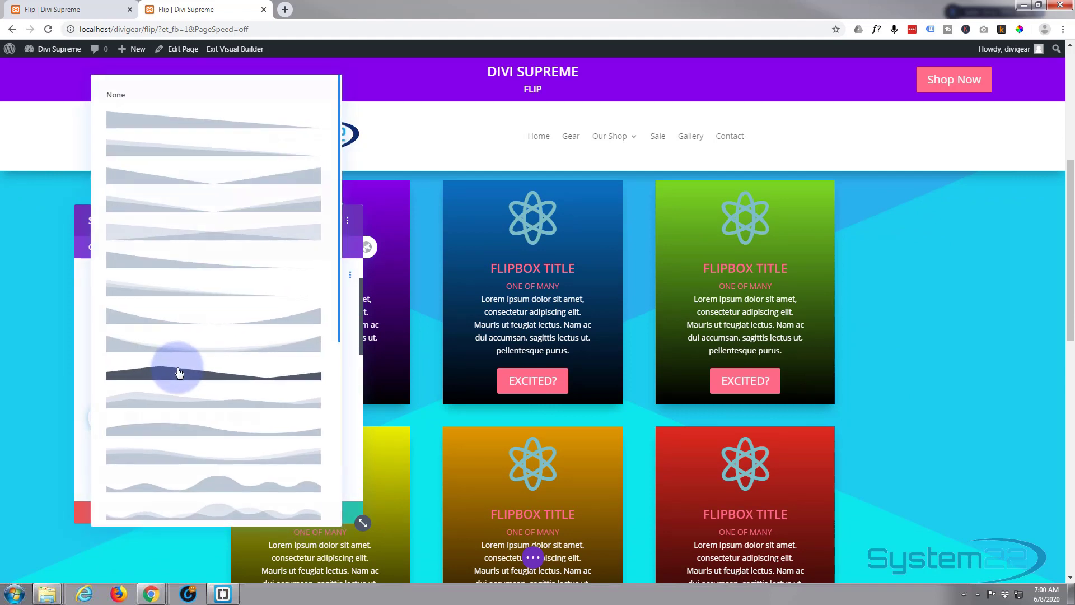
pyautogui.click(182, 240)
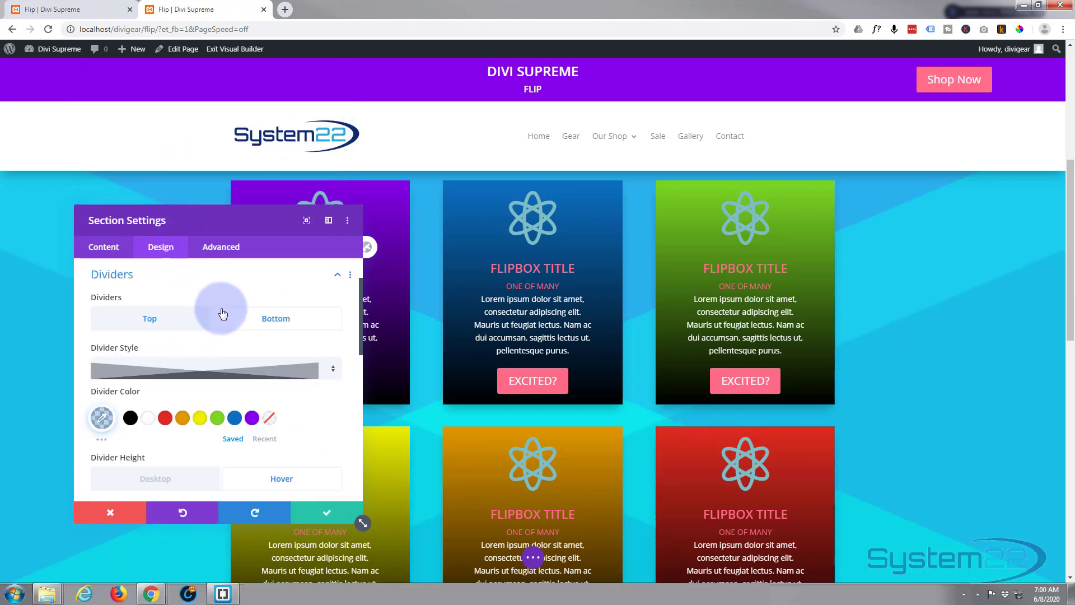
# - Set the bottom divider colour to blue #0c71c3 and its hover divider height to 80%
pyautogui.scroll(-1, 223, 312)
pyautogui.click(235, 365)
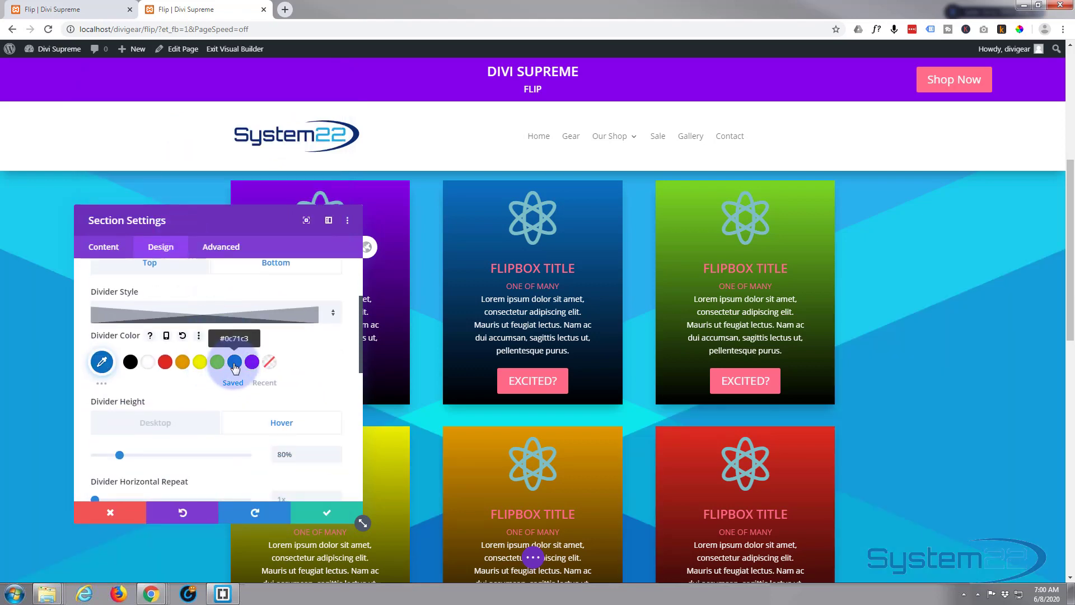
pyautogui.click(280, 454)
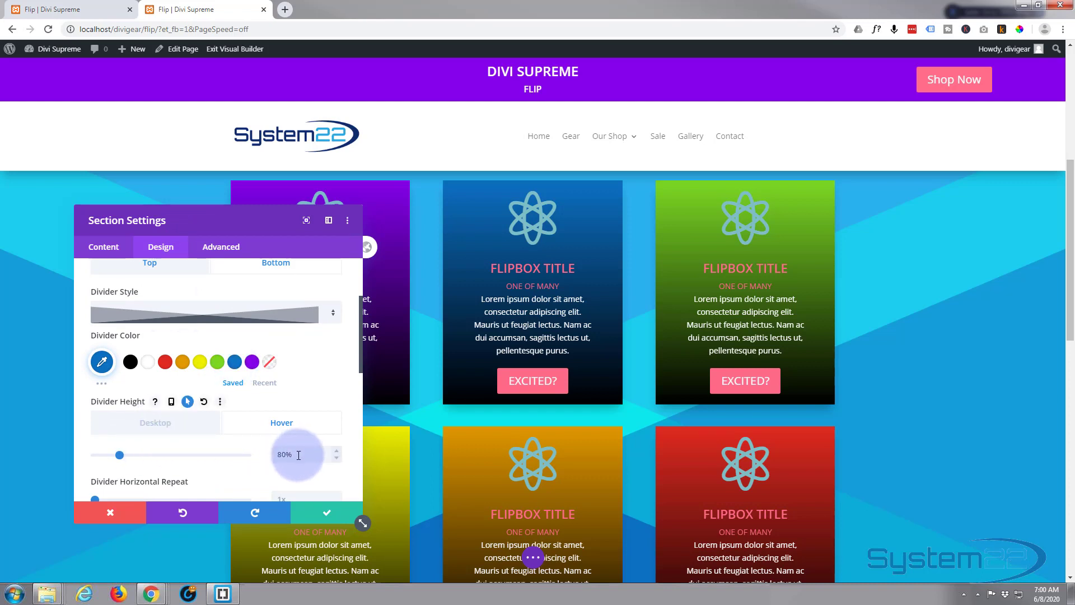
pyautogui.doubleClick(279, 455)
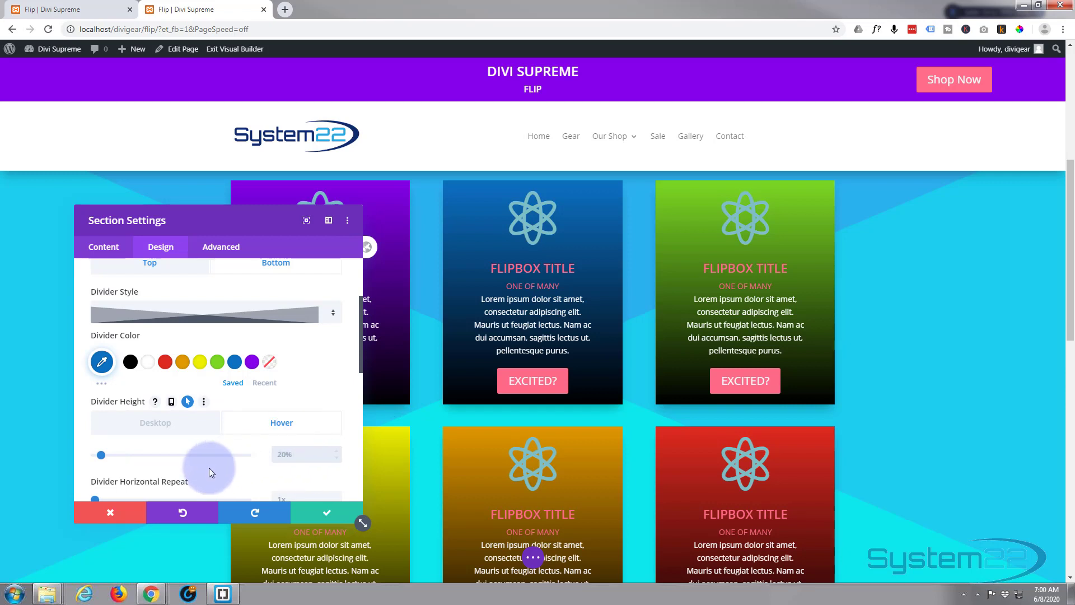
pyautogui.click(281, 457)
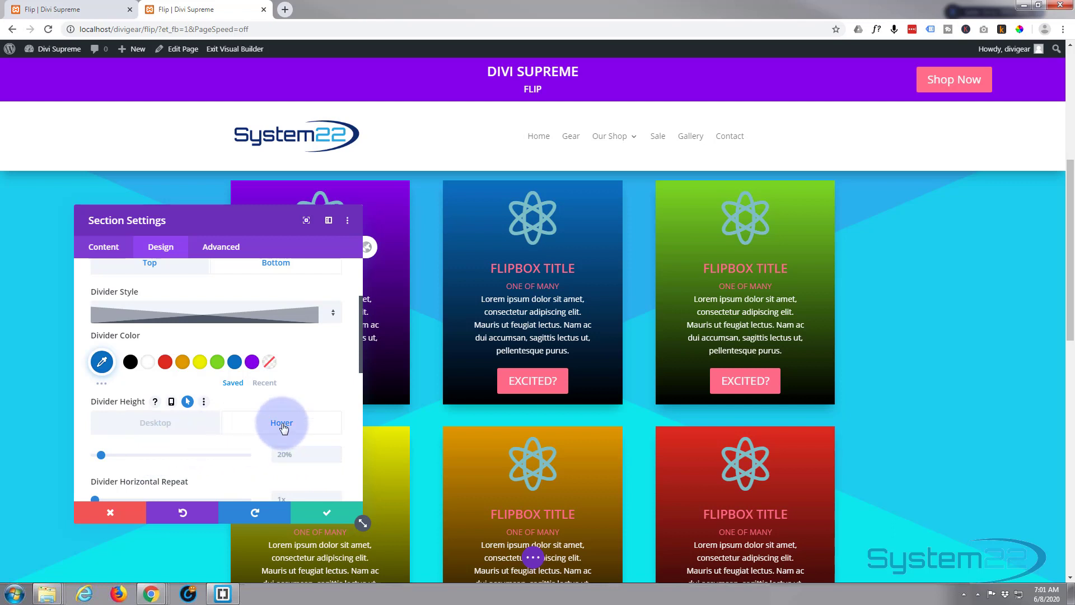
pyautogui.click(294, 456)
pyautogui.write('80')
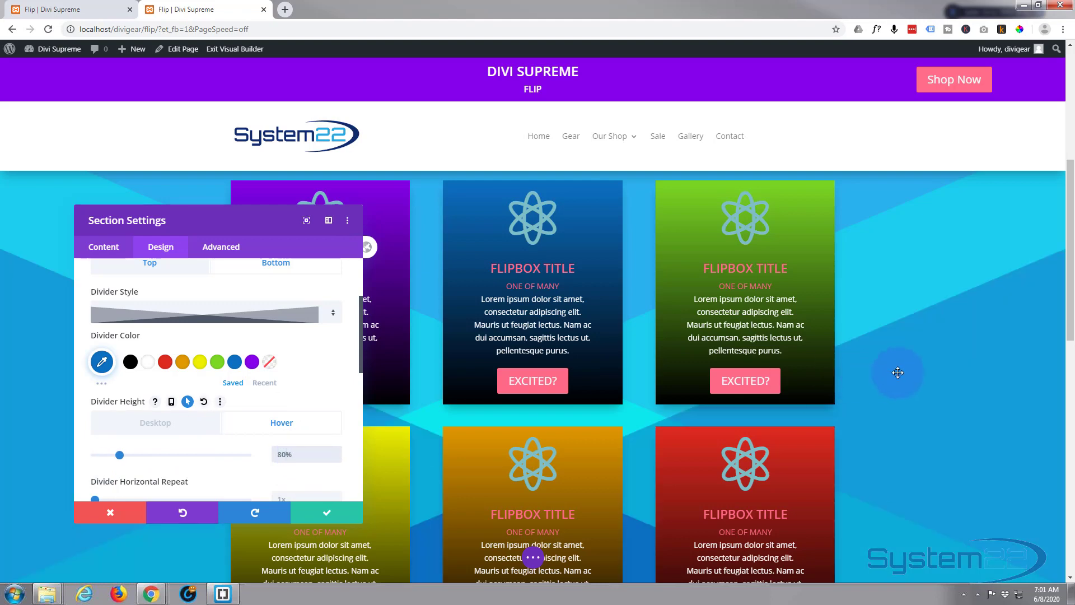
# - Lower the bottom divider colour's opacity to rgba(12,113,195,0.53)
pyautogui.scroll(3, 898, 372)
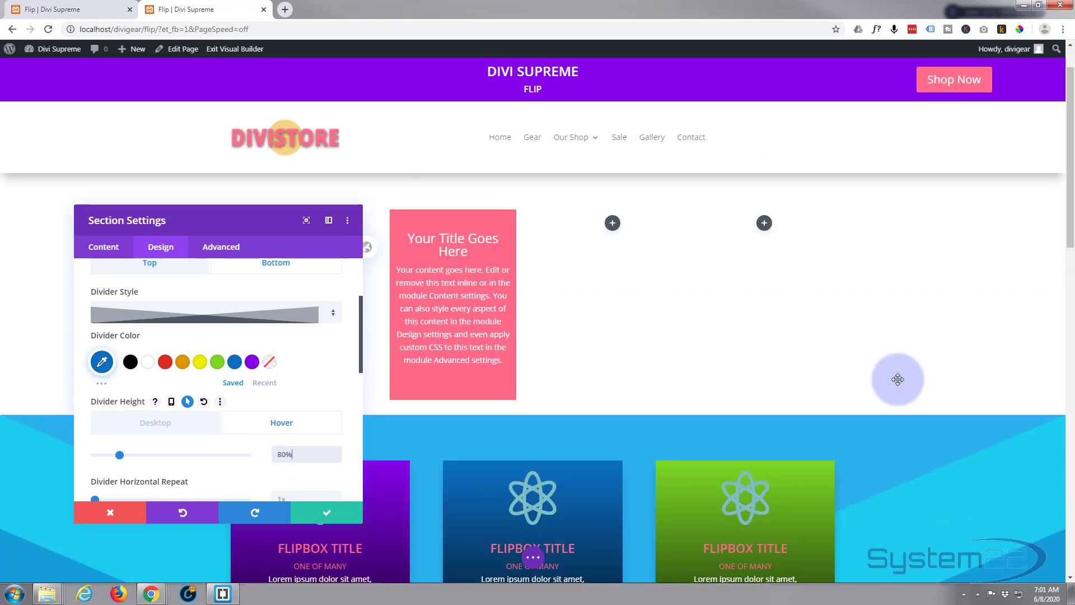
pyautogui.scroll(-5, 897, 379)
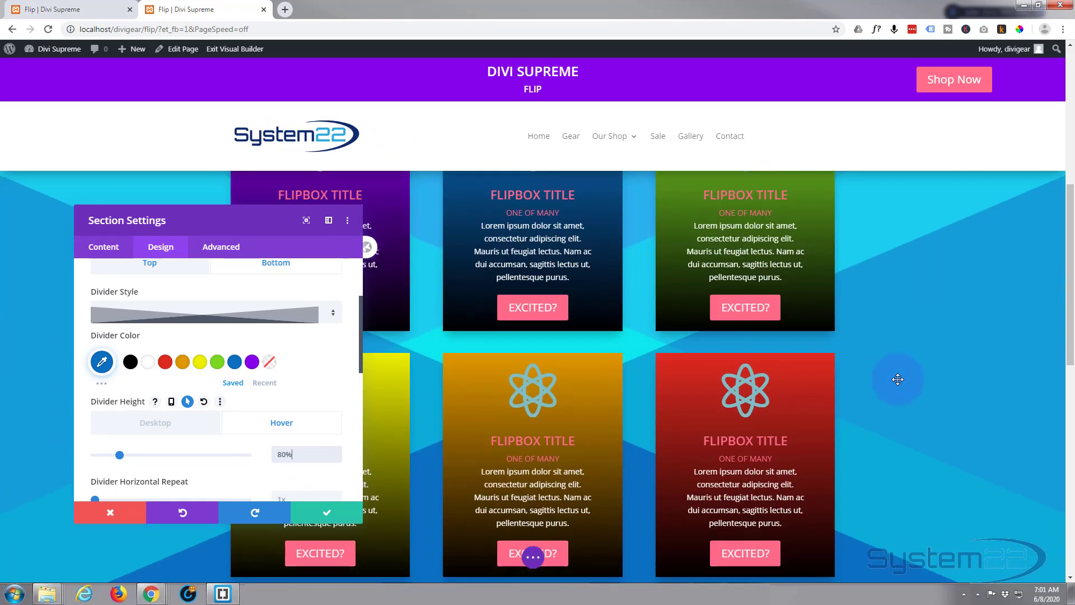
pyautogui.scroll(-2, 897, 379)
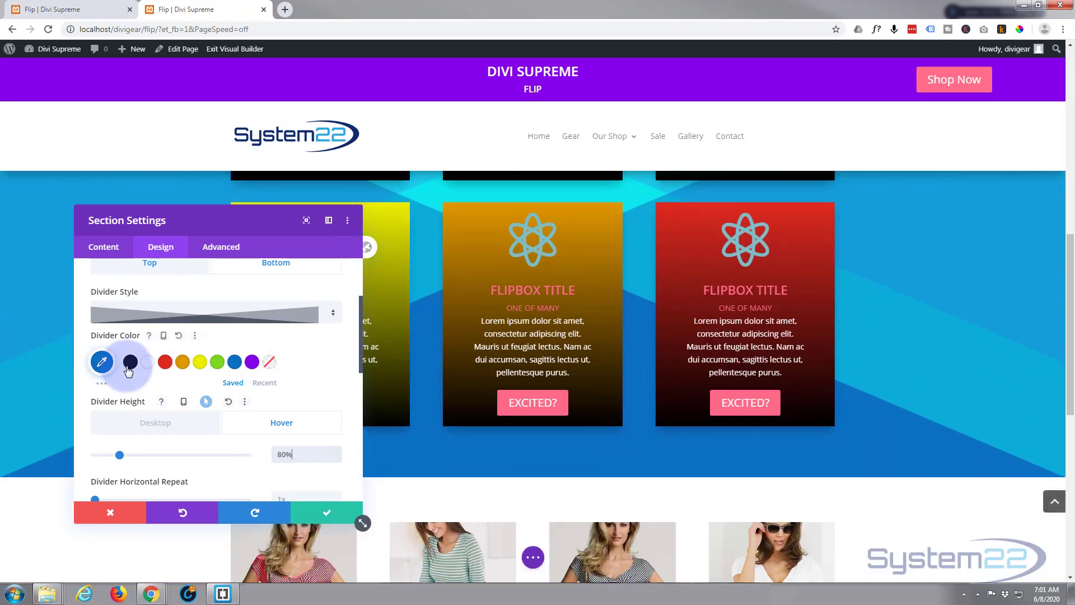
pyautogui.click(101, 365)
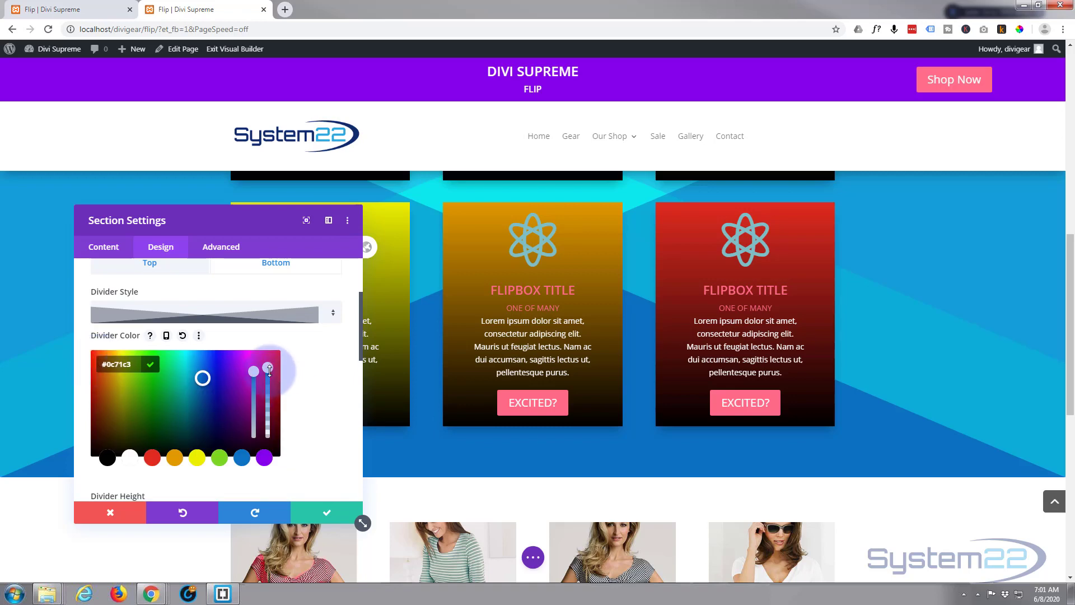
pyautogui.moveTo(268, 383); pyautogui.dragTo(266, 407)
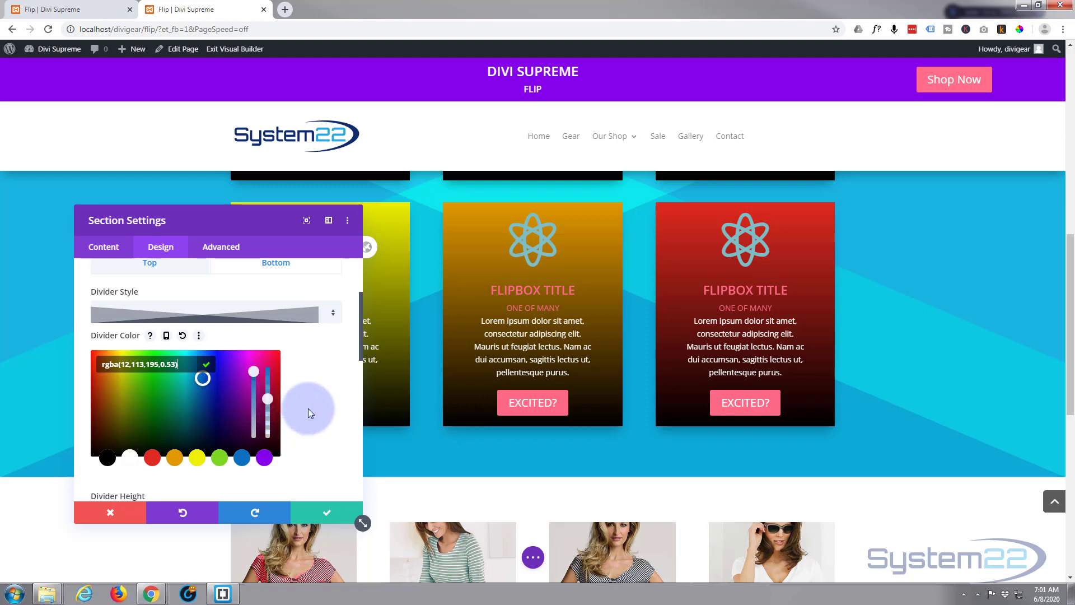
# - Review the top and bottom divider settings in the Dividers group
pyautogui.scroll(2, 308, 409)
pyautogui.scroll(-2, 308, 409)
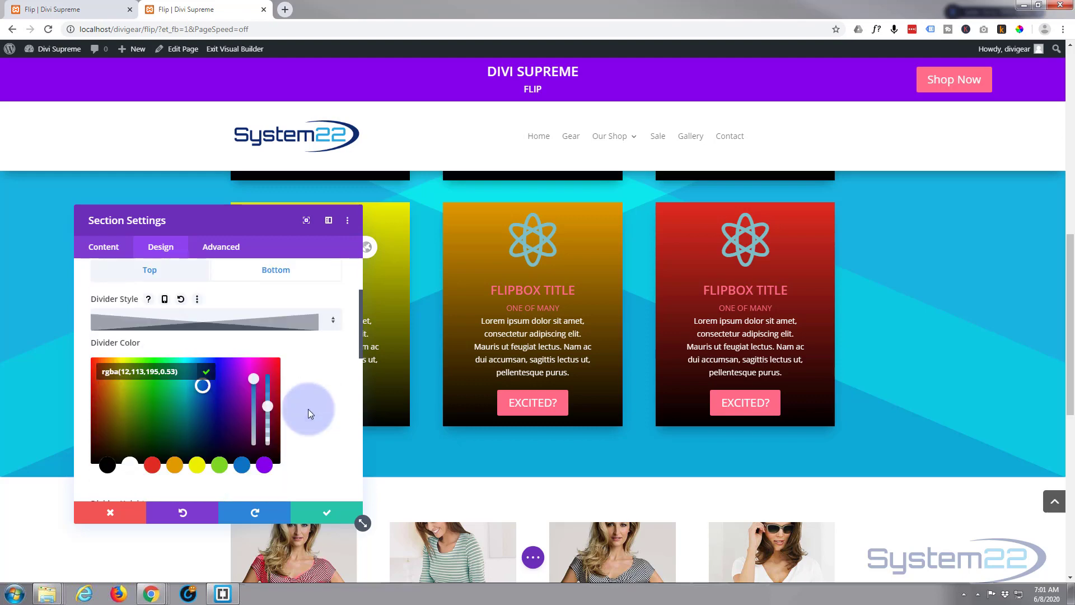
pyautogui.scroll(-3, 308, 409)
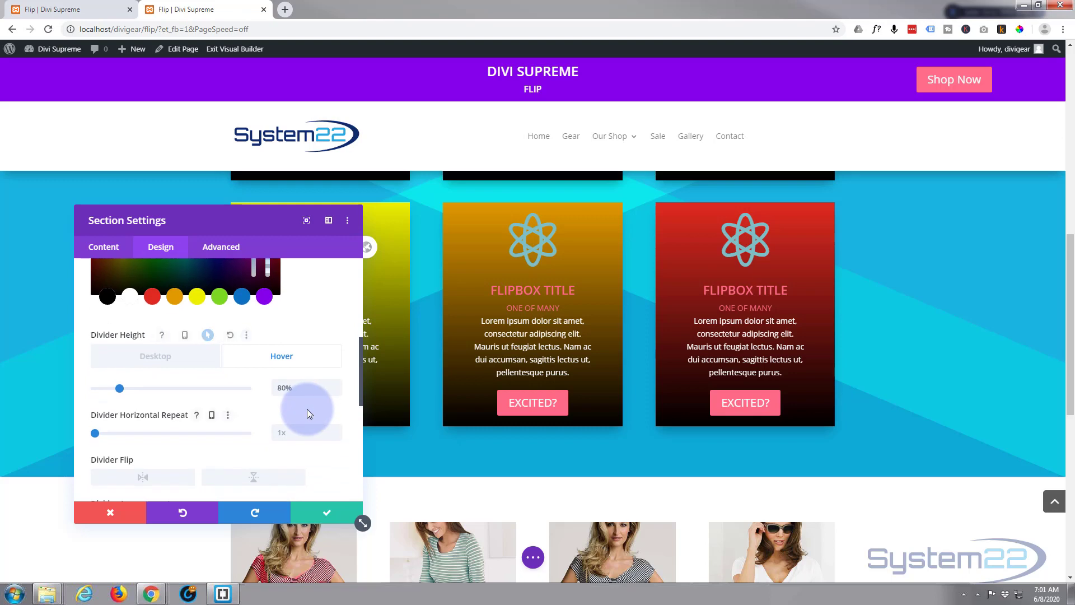
pyautogui.scroll(3, 307, 413)
pyautogui.click(314, 410)
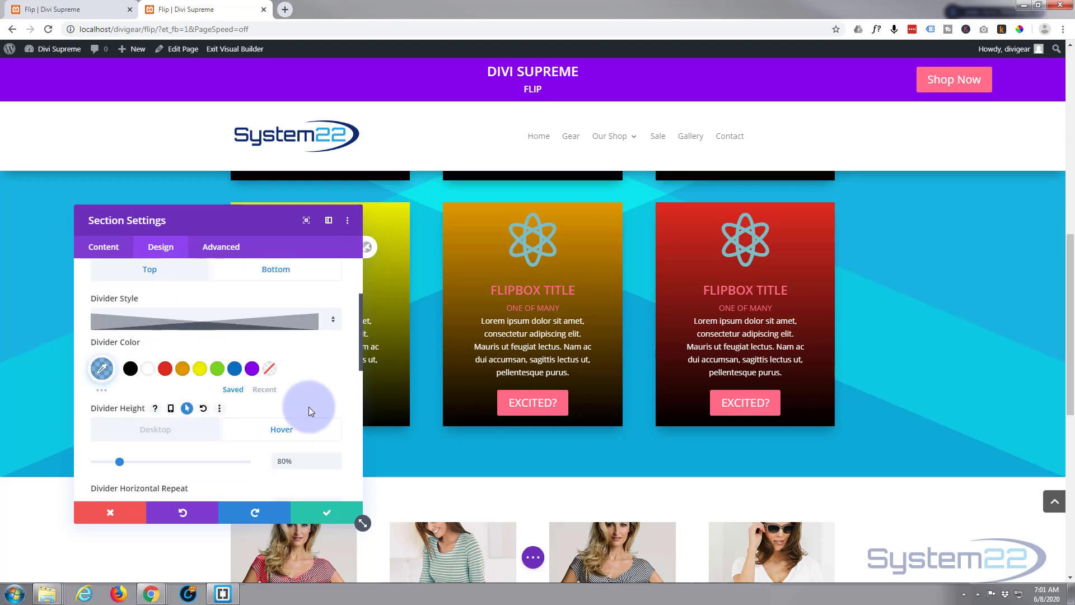
pyautogui.scroll(2, 302, 402)
pyautogui.click(157, 384)
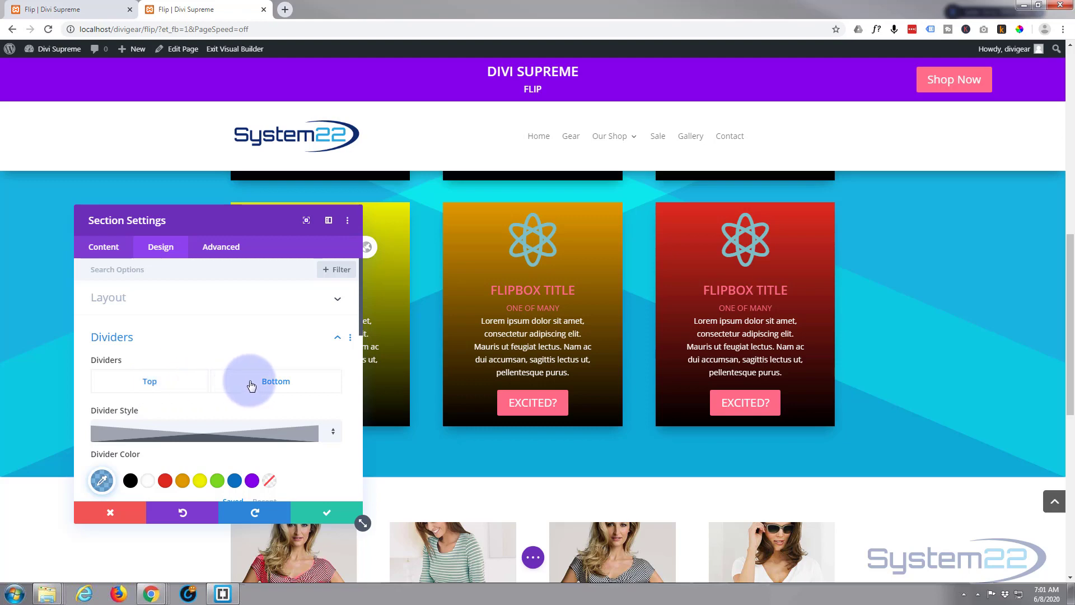
pyautogui.click(174, 384)
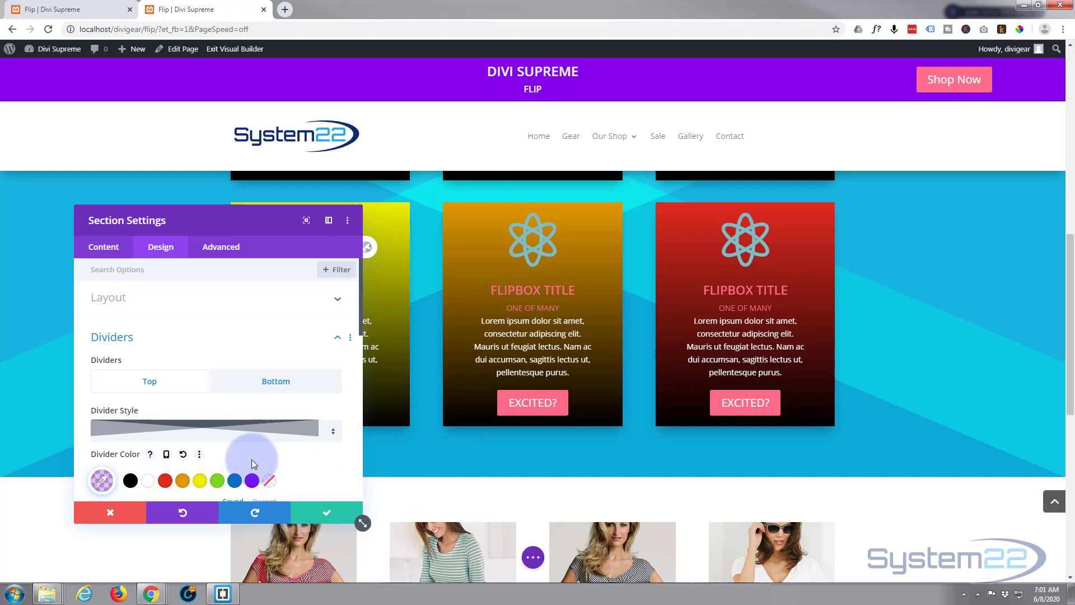
# - Set the section's transition duration to 2000ms in the Advanced transitions settings
pyautogui.click(223, 248)
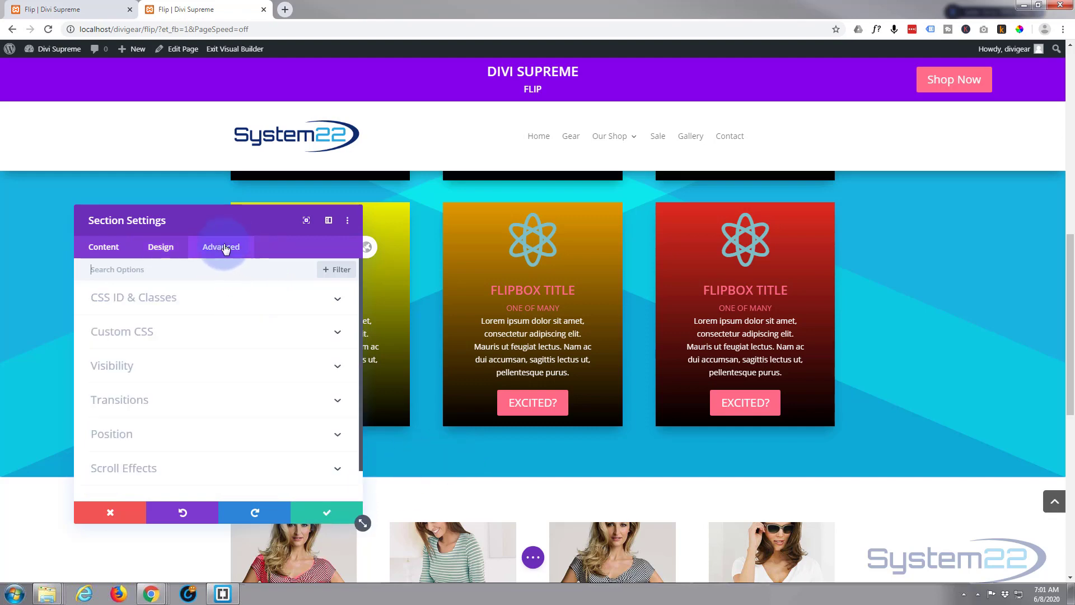
pyautogui.click(235, 397)
pyautogui.moveTo(253, 315); pyautogui.dragTo(113, 324)
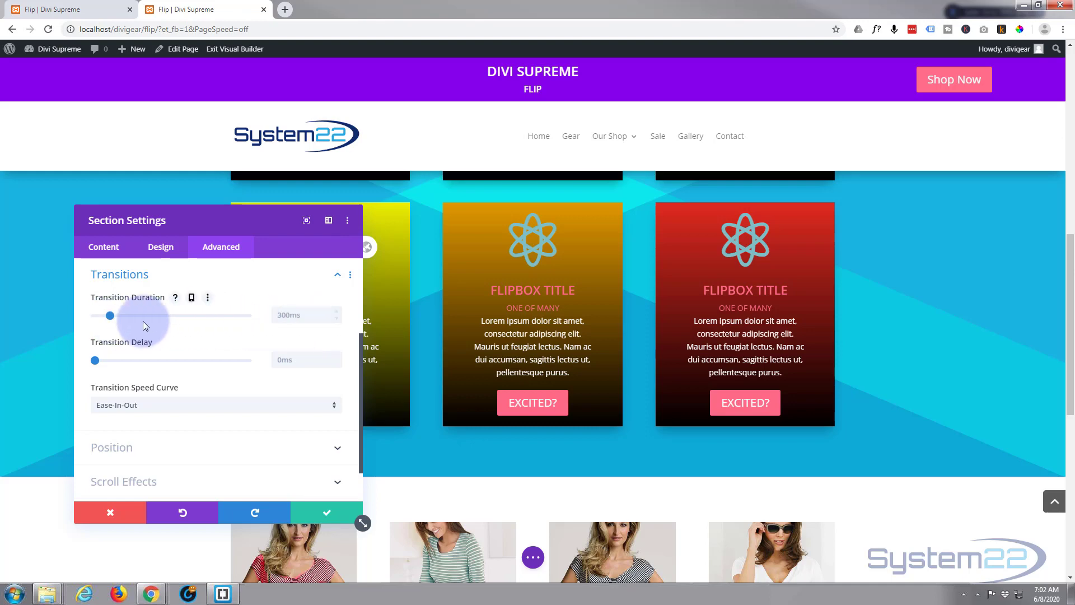
pyautogui.moveTo(112, 320); pyautogui.dragTo(205, 316)
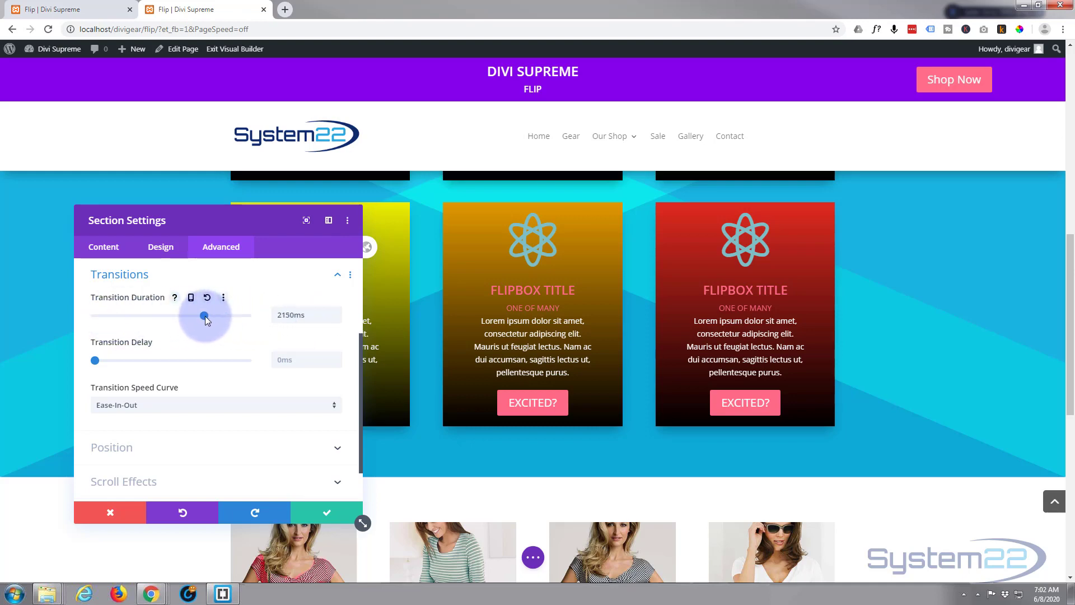
pyautogui.moveTo(273, 315); pyautogui.dragTo(295, 317)
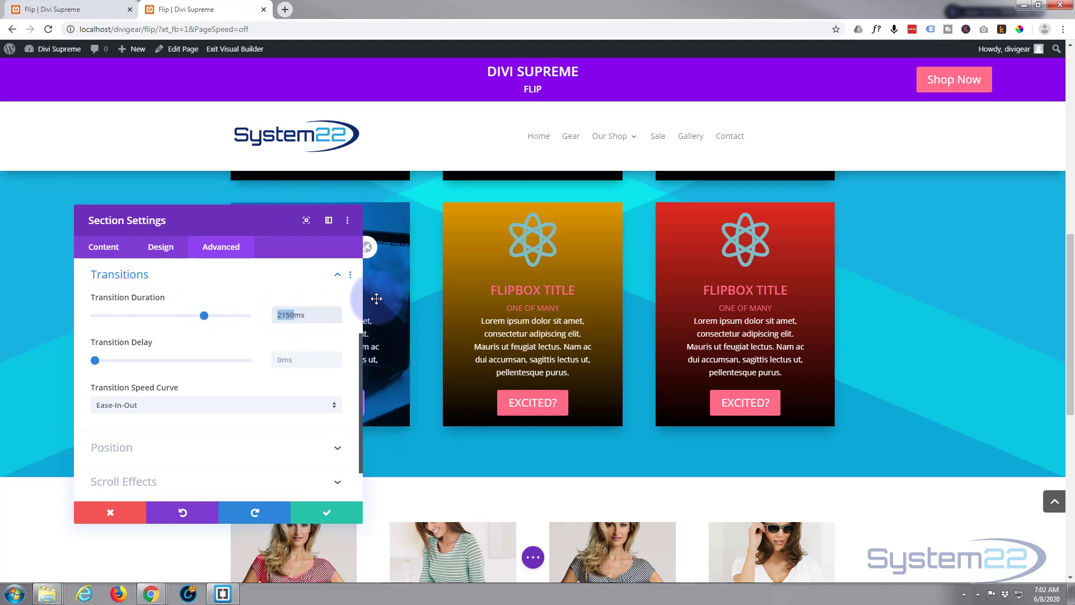
pyautogui.write('7000')
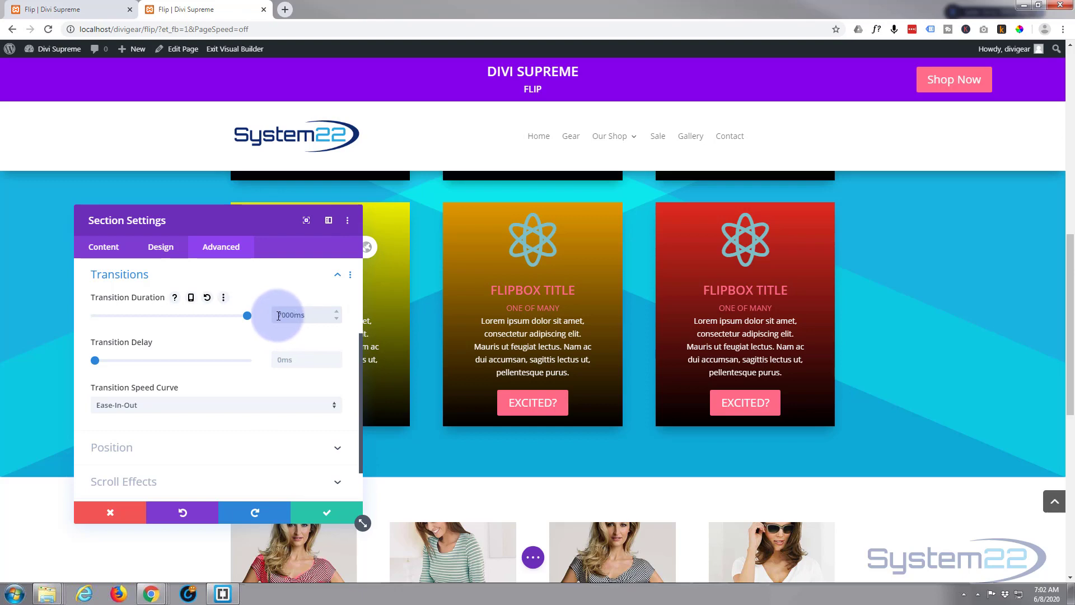
pyautogui.moveTo(280, 317); pyautogui.dragTo(306, 306)
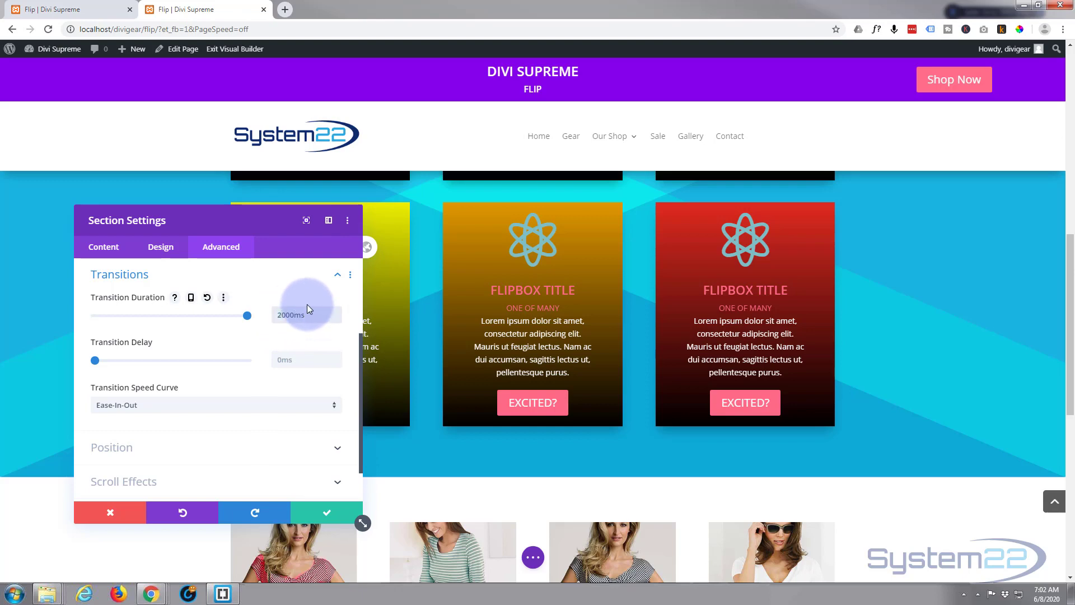
# - Confirm the section settings and save the page
pyautogui.click(333, 513)
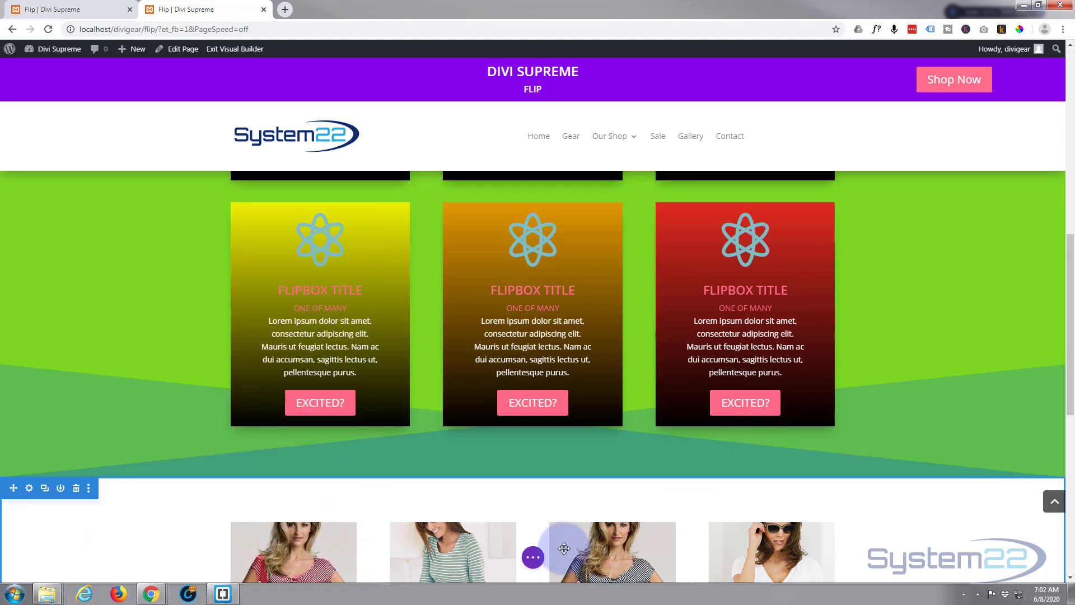
pyautogui.click(537, 557)
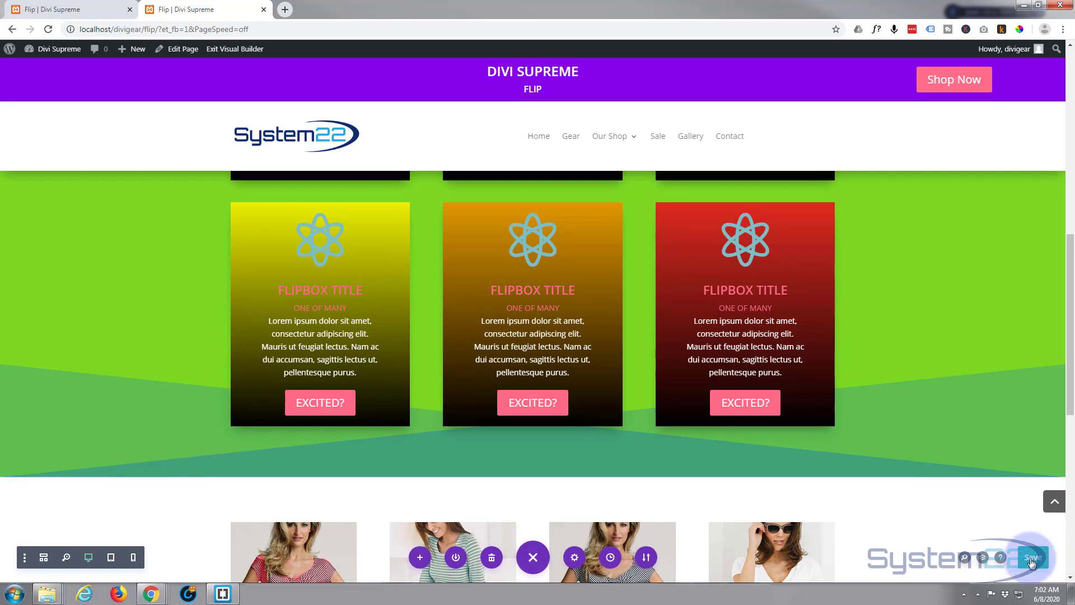
pyautogui.click(1032, 560)
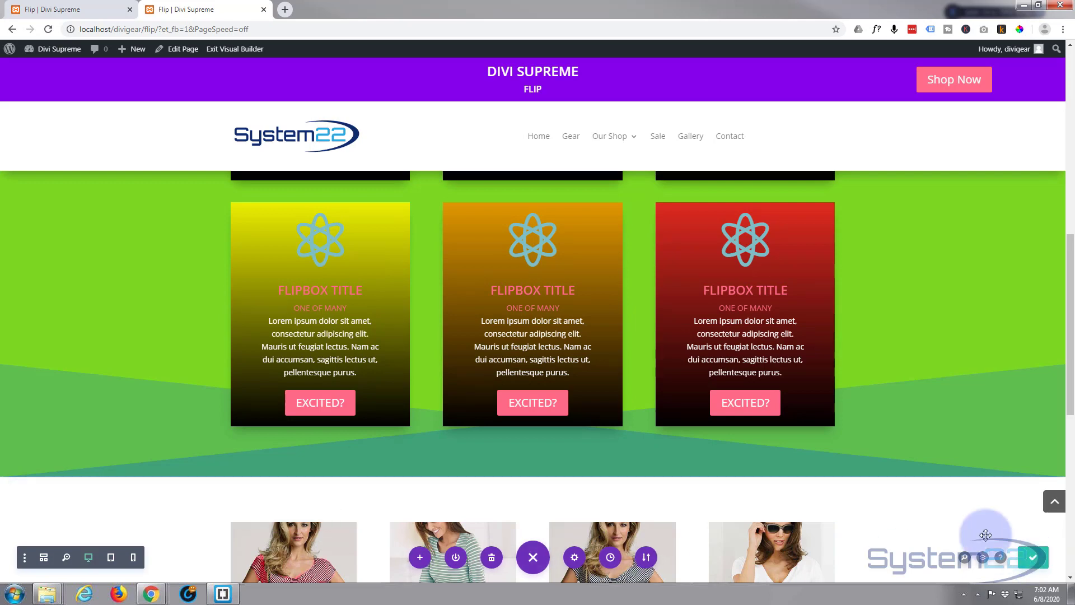
# - Exit the Visual Builder and hover over a flipbox on the live page to preview the effects
pyautogui.click(244, 49)
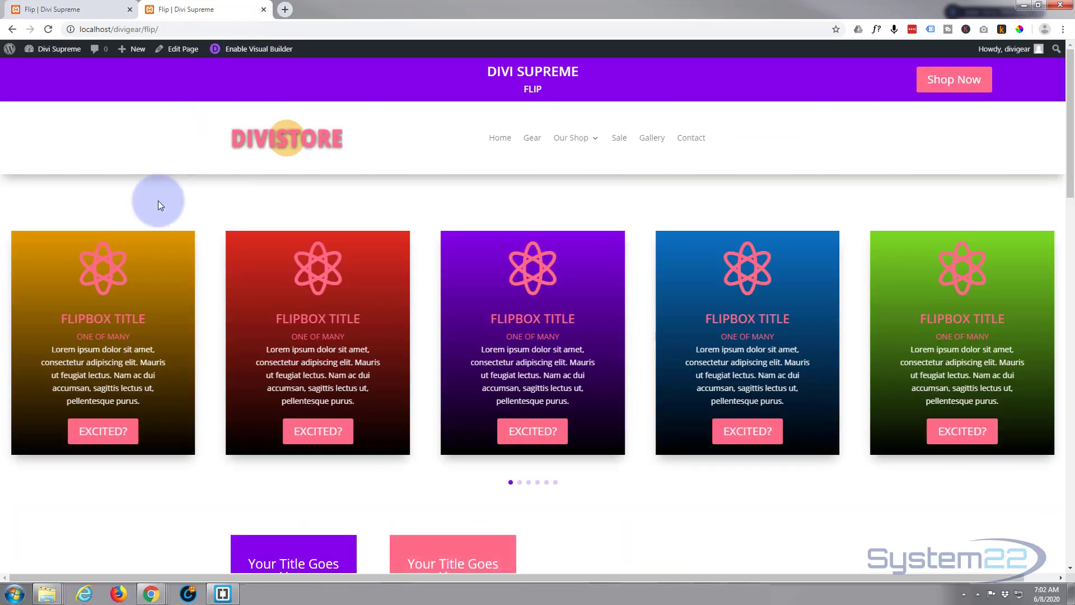
pyautogui.scroll(-6, 209, 227)
pyautogui.scroll(-5, 209, 226)
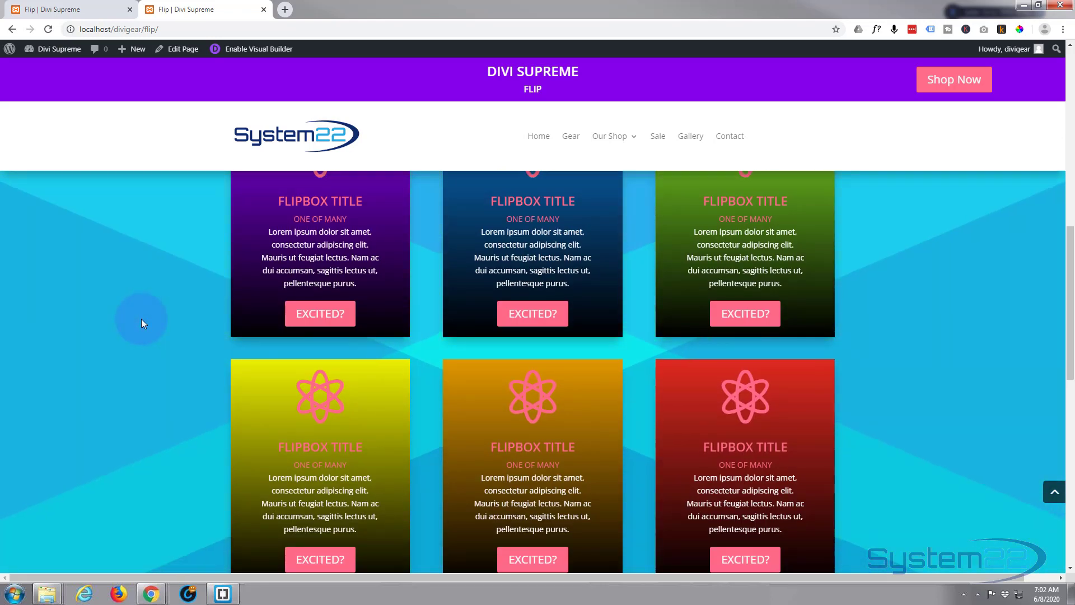
pyautogui.scroll(2, 141, 318)
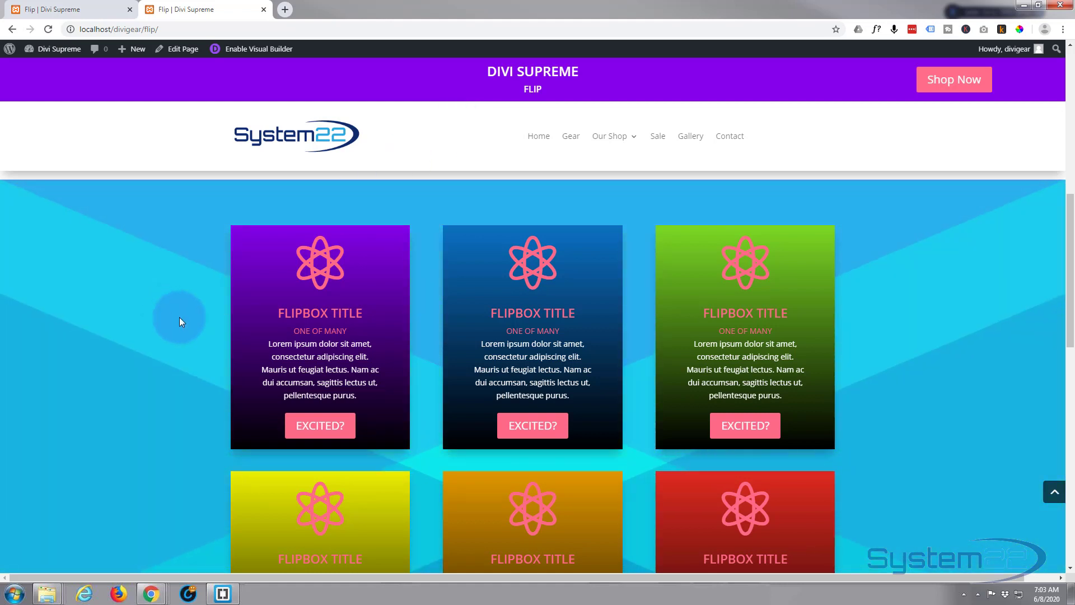
pyautogui.moveTo(347, 340)
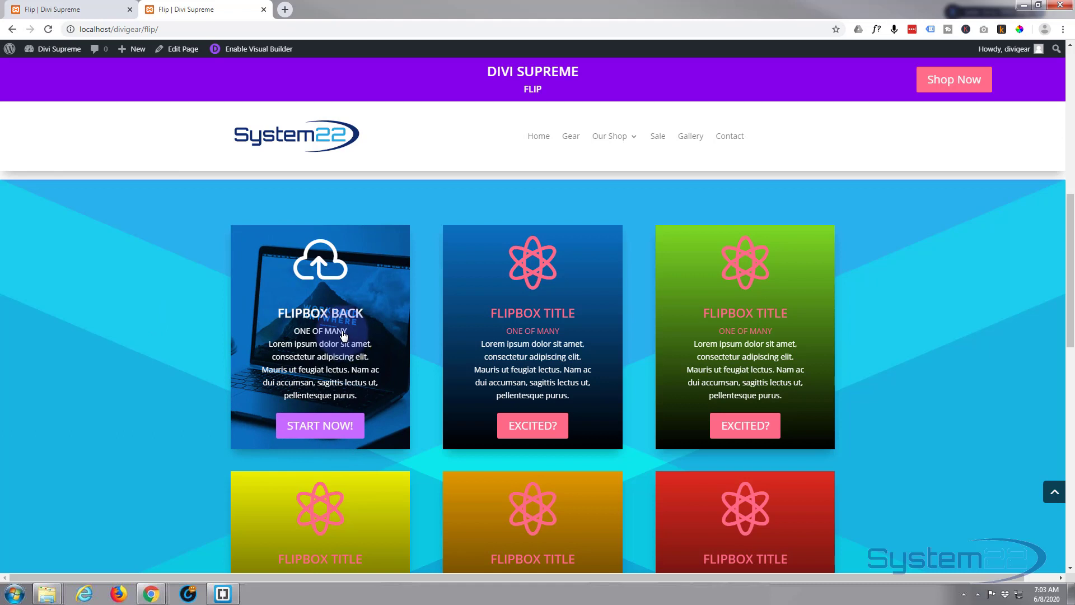